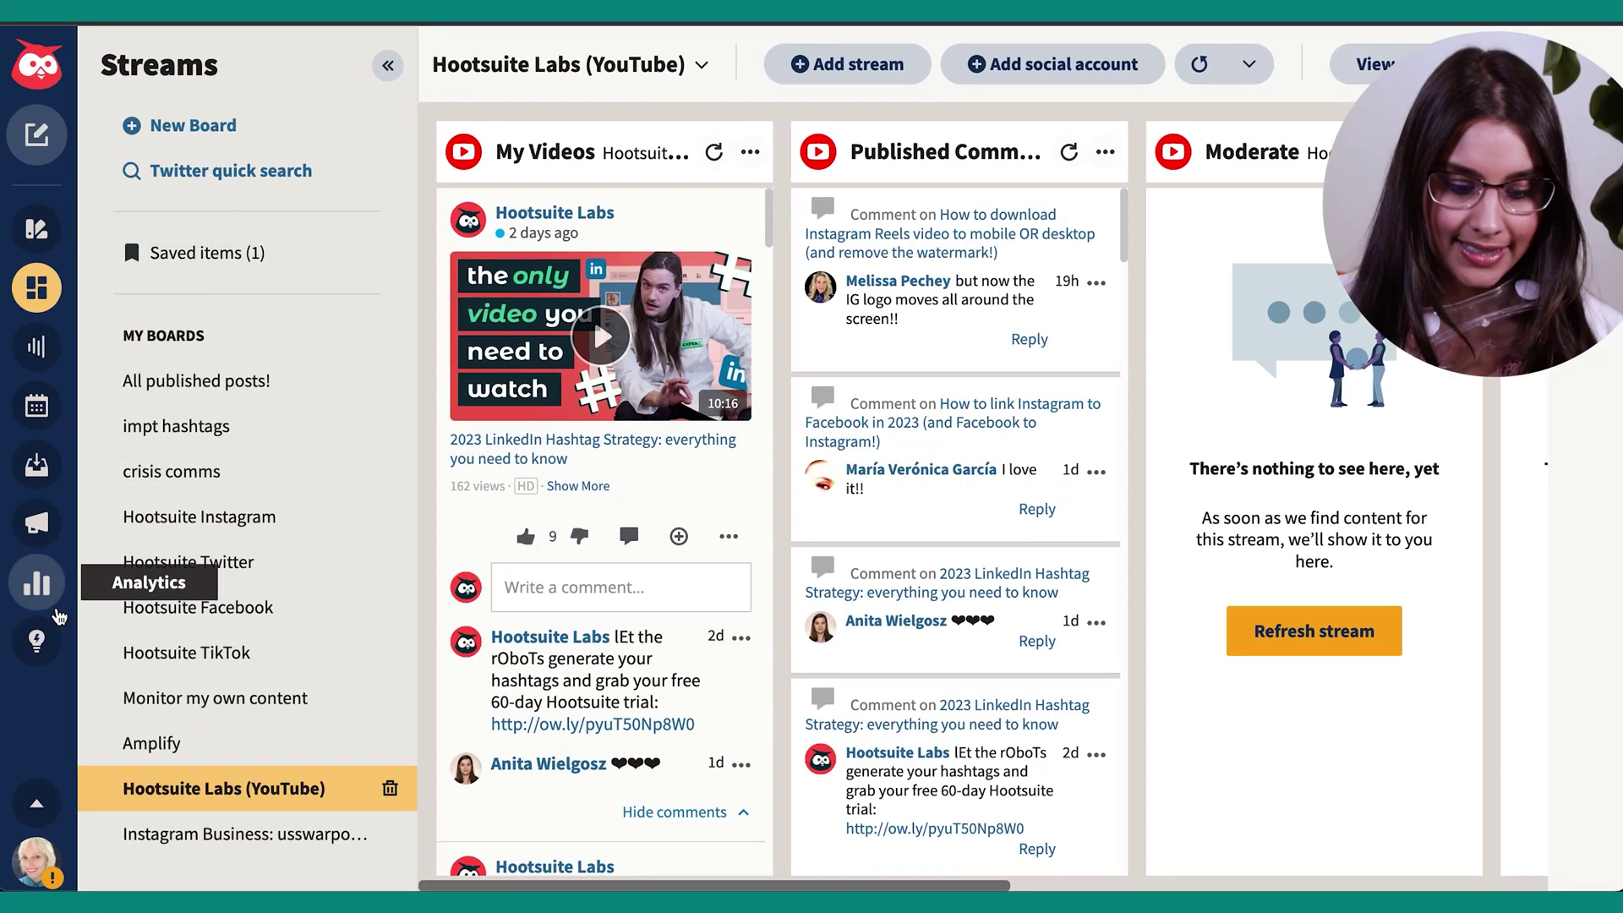
- Open the Analytics Post performance report and collapse the analytics navigation
click(37, 582)
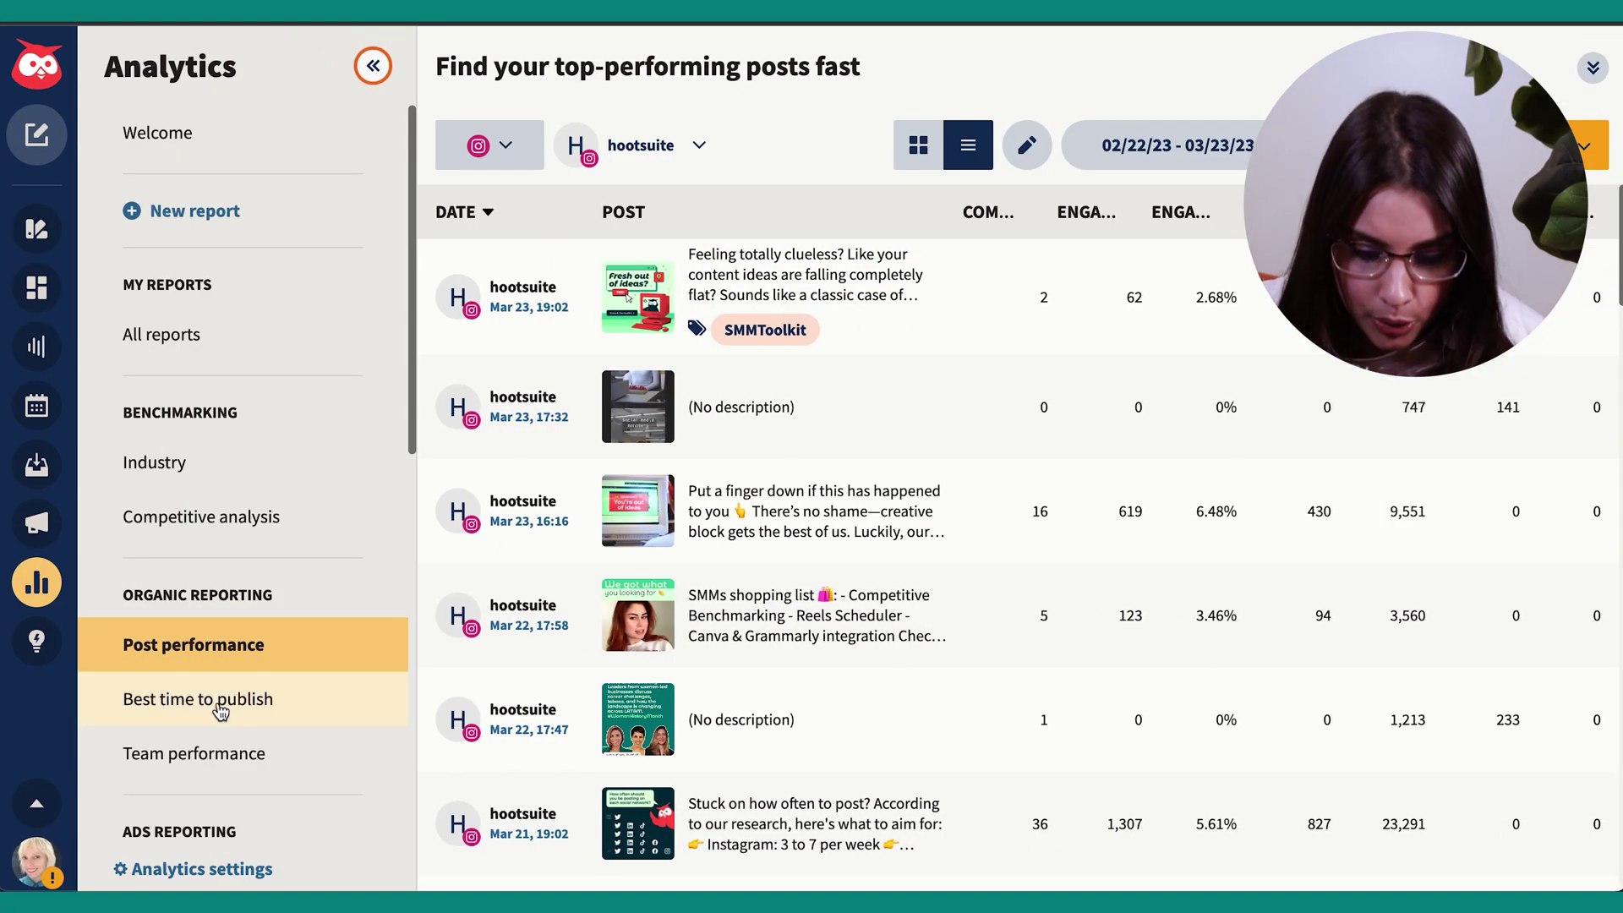
click(199, 643)
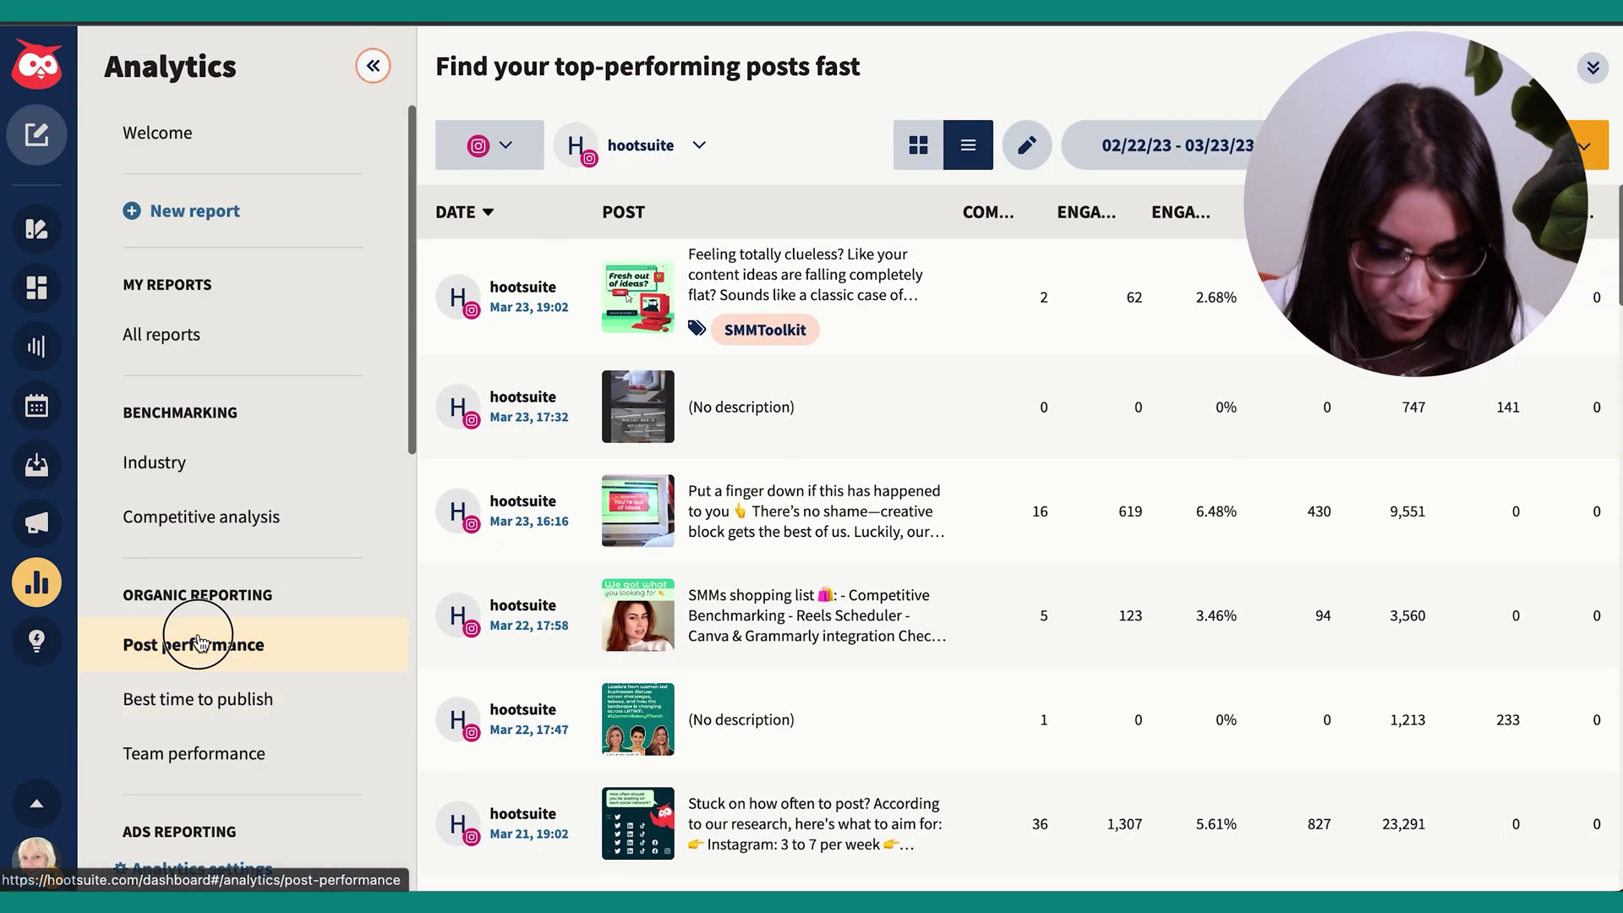
click(376, 68)
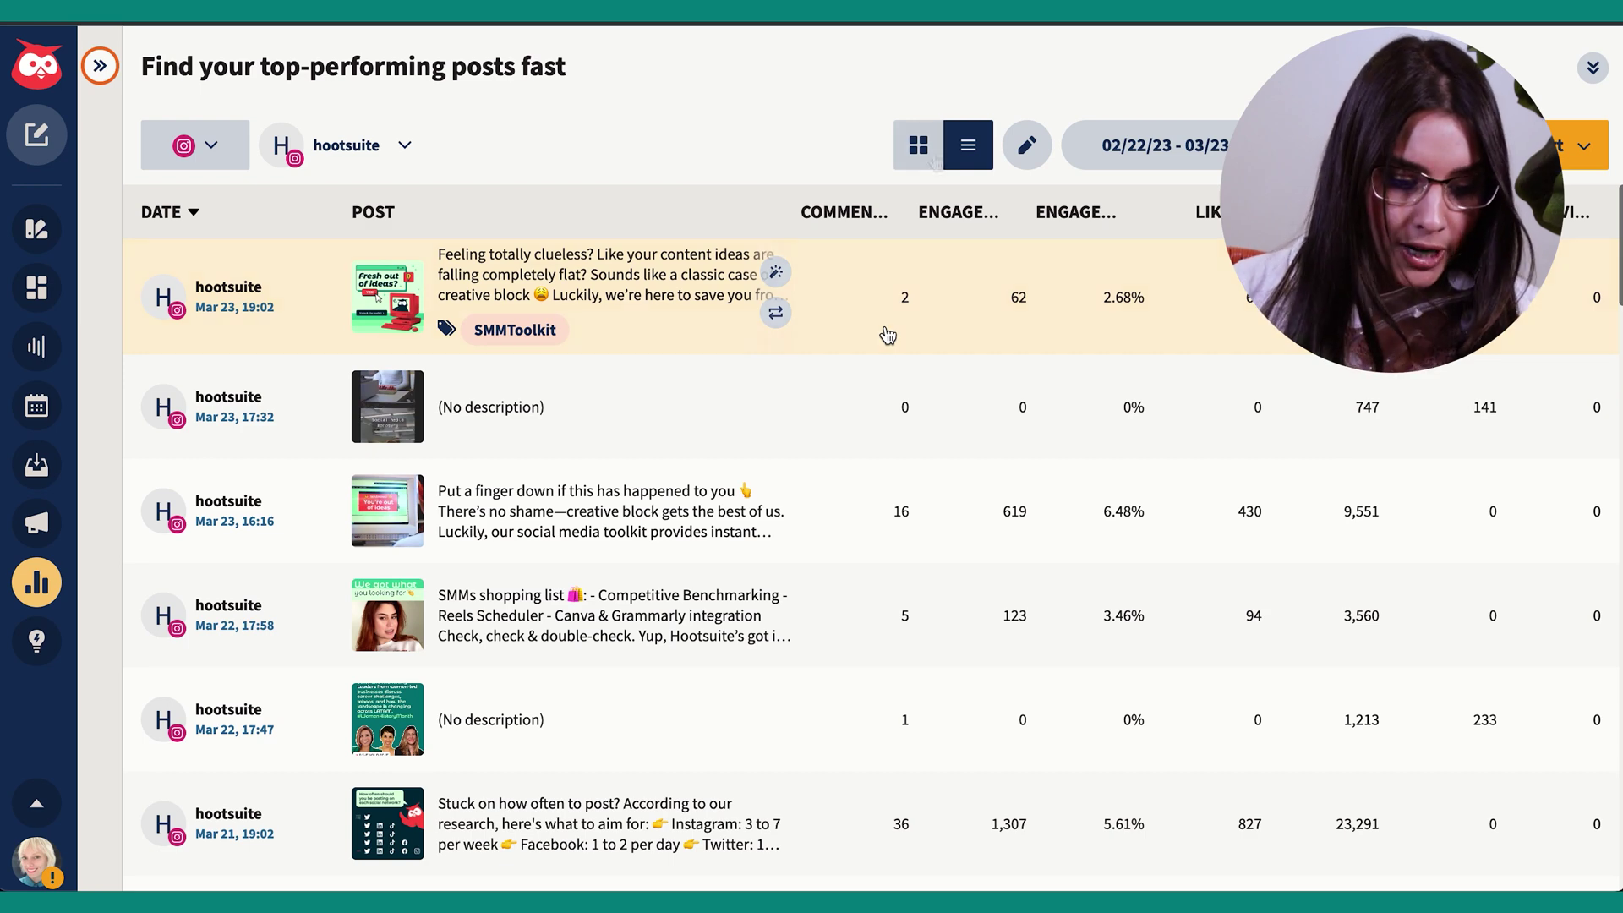
- Remove the Engagement, Comments, Story exits and Video views columns in the column editor
click(1028, 153)
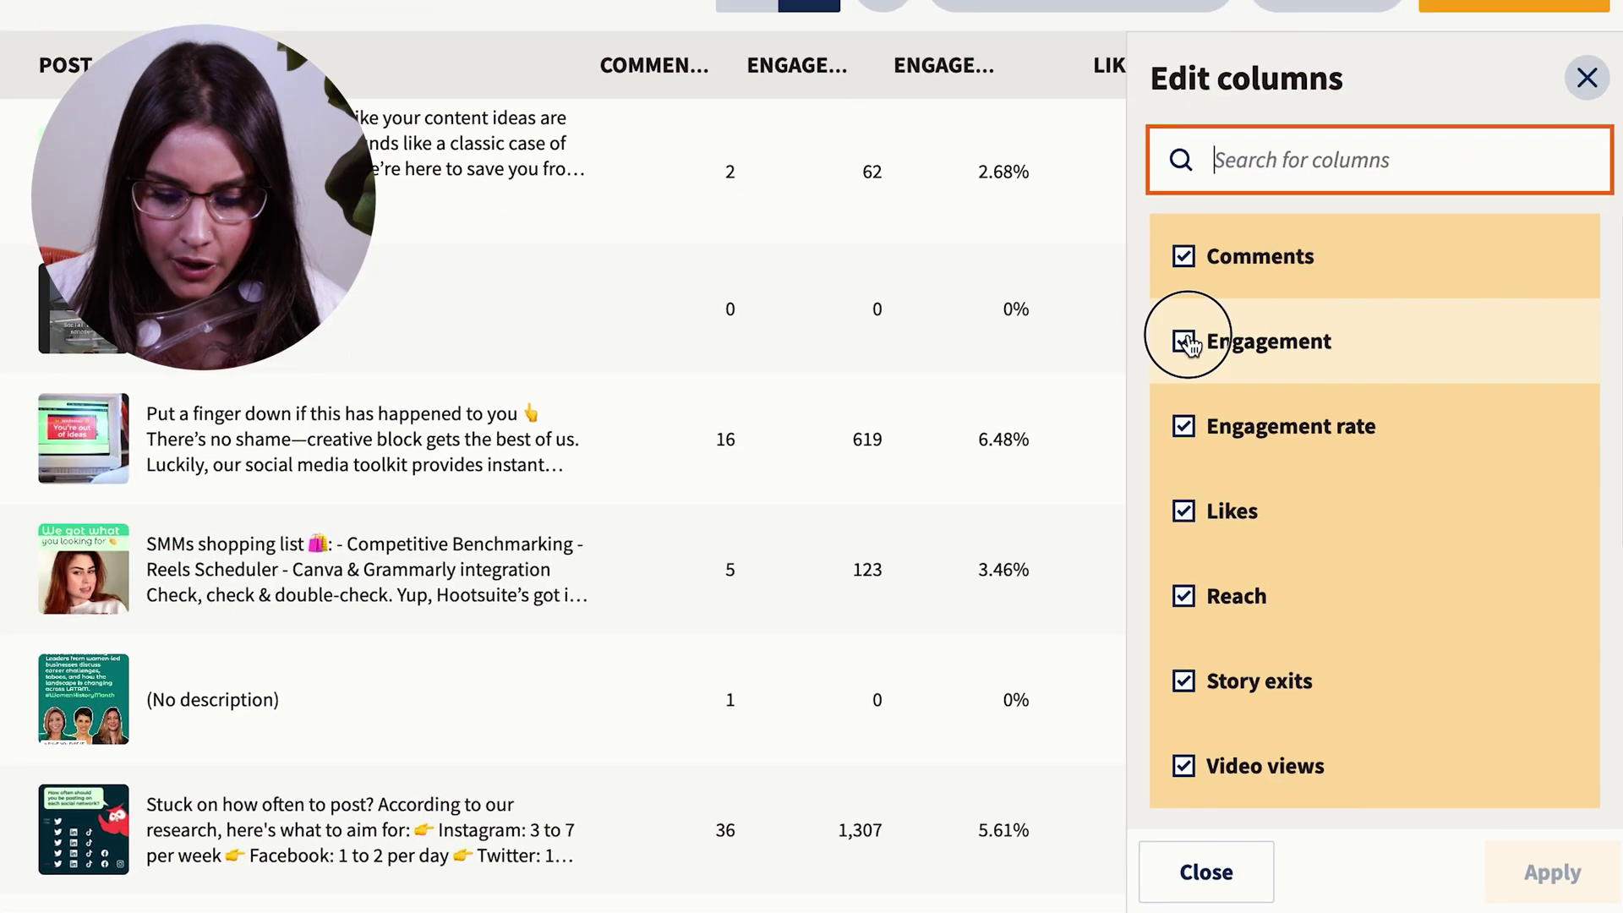
click(1268, 433)
click(1184, 255)
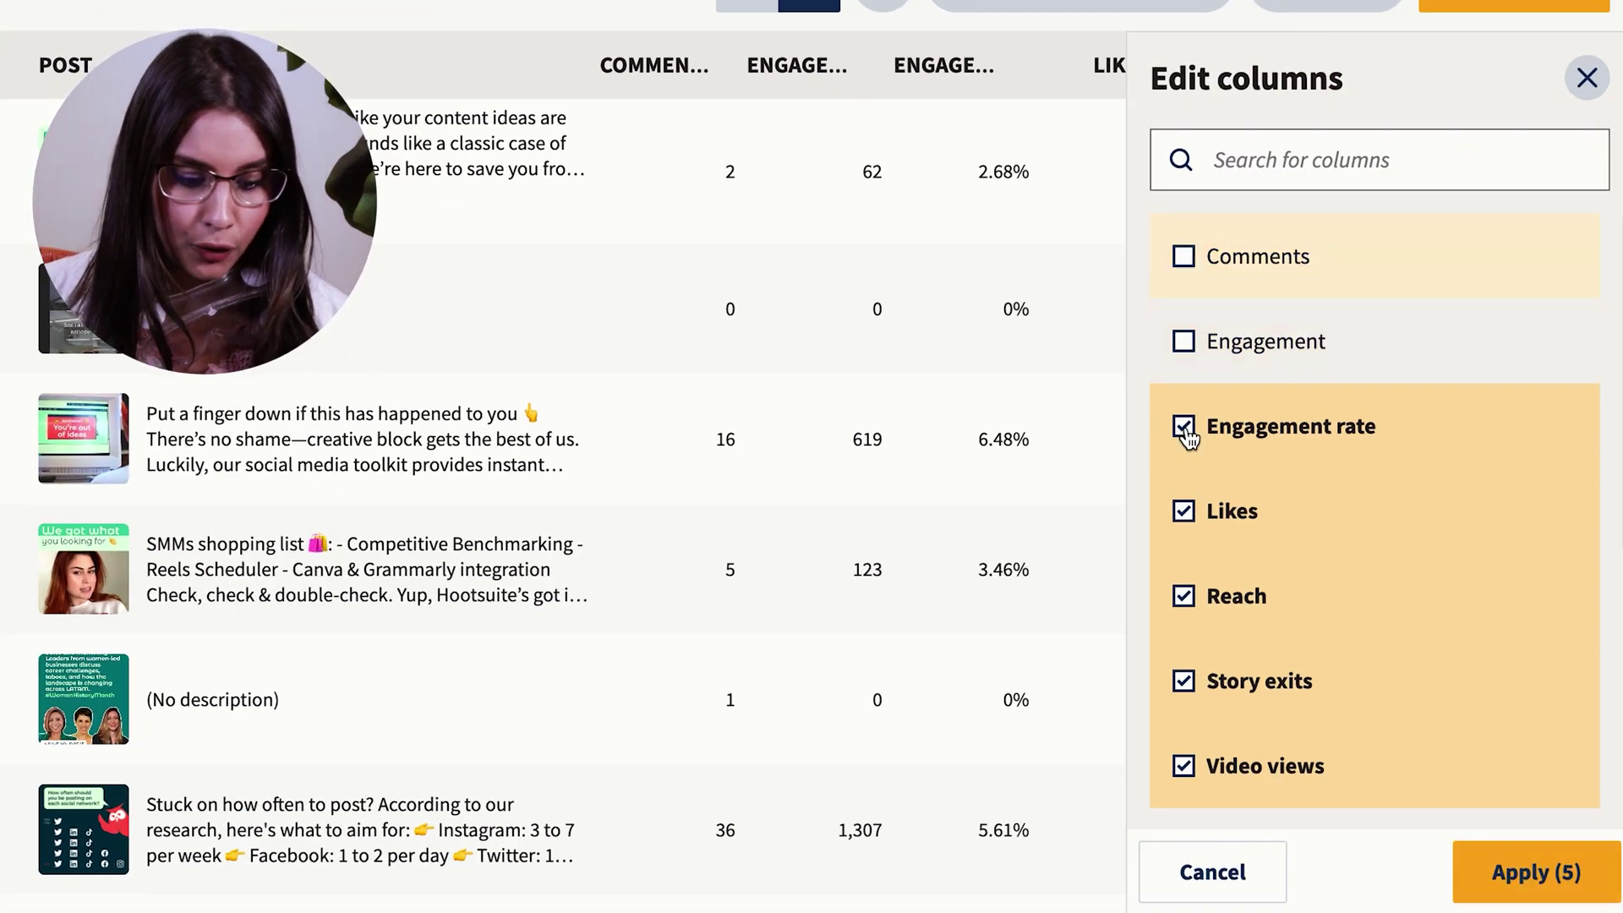
click(1185, 683)
click(1184, 766)
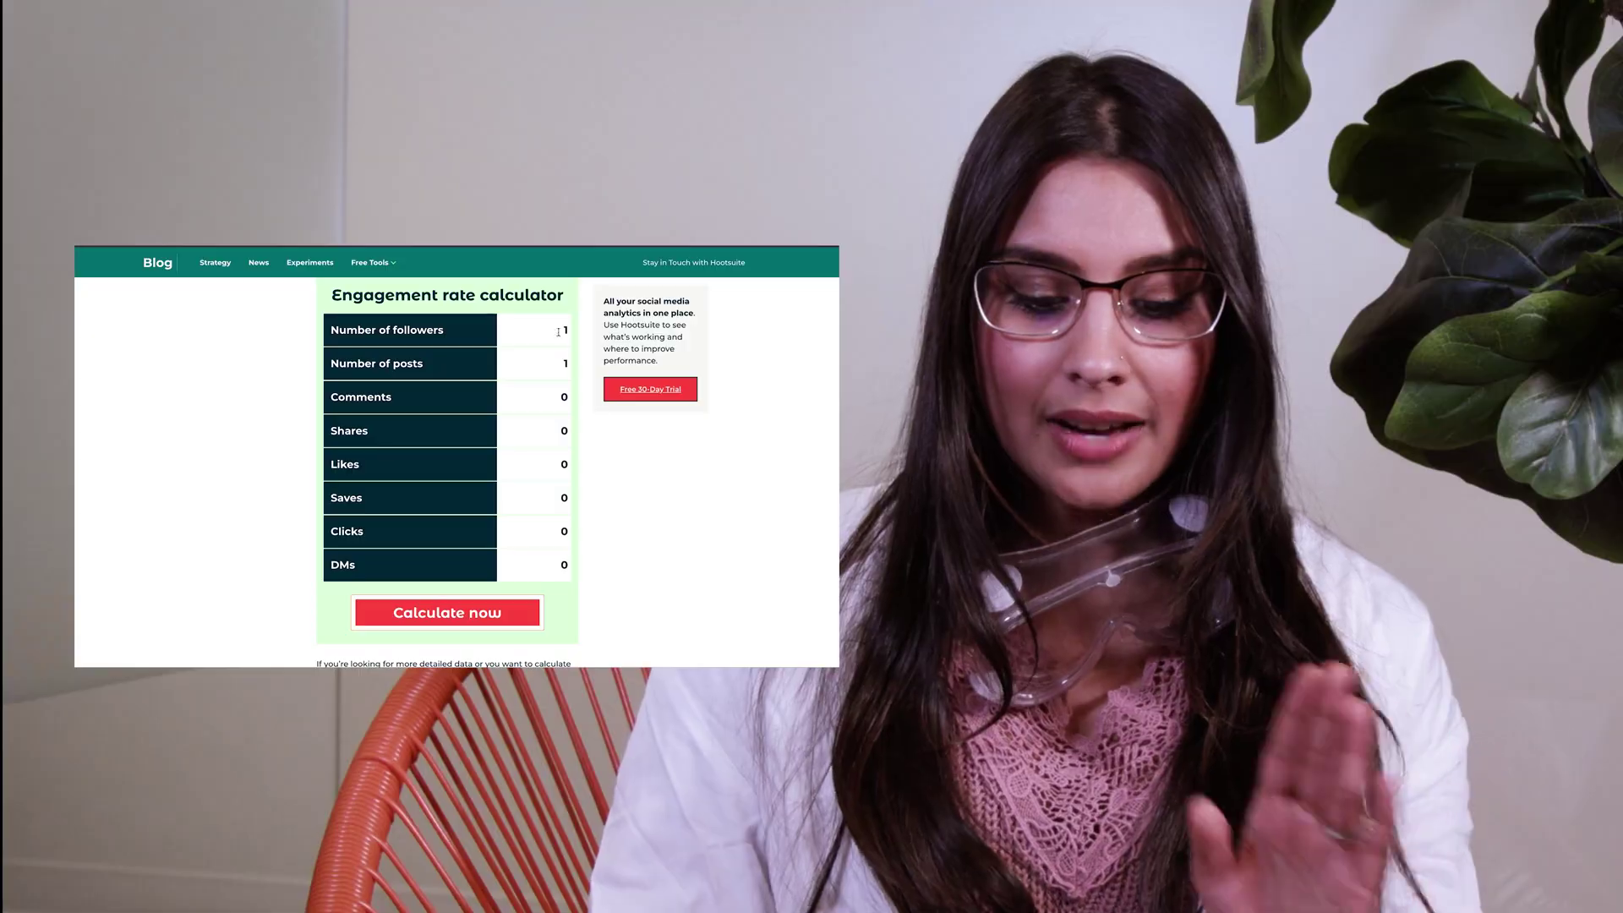
- Enter 23 comments, 2 shares and 450 likes into the engagement rate calculator
key(Tab)
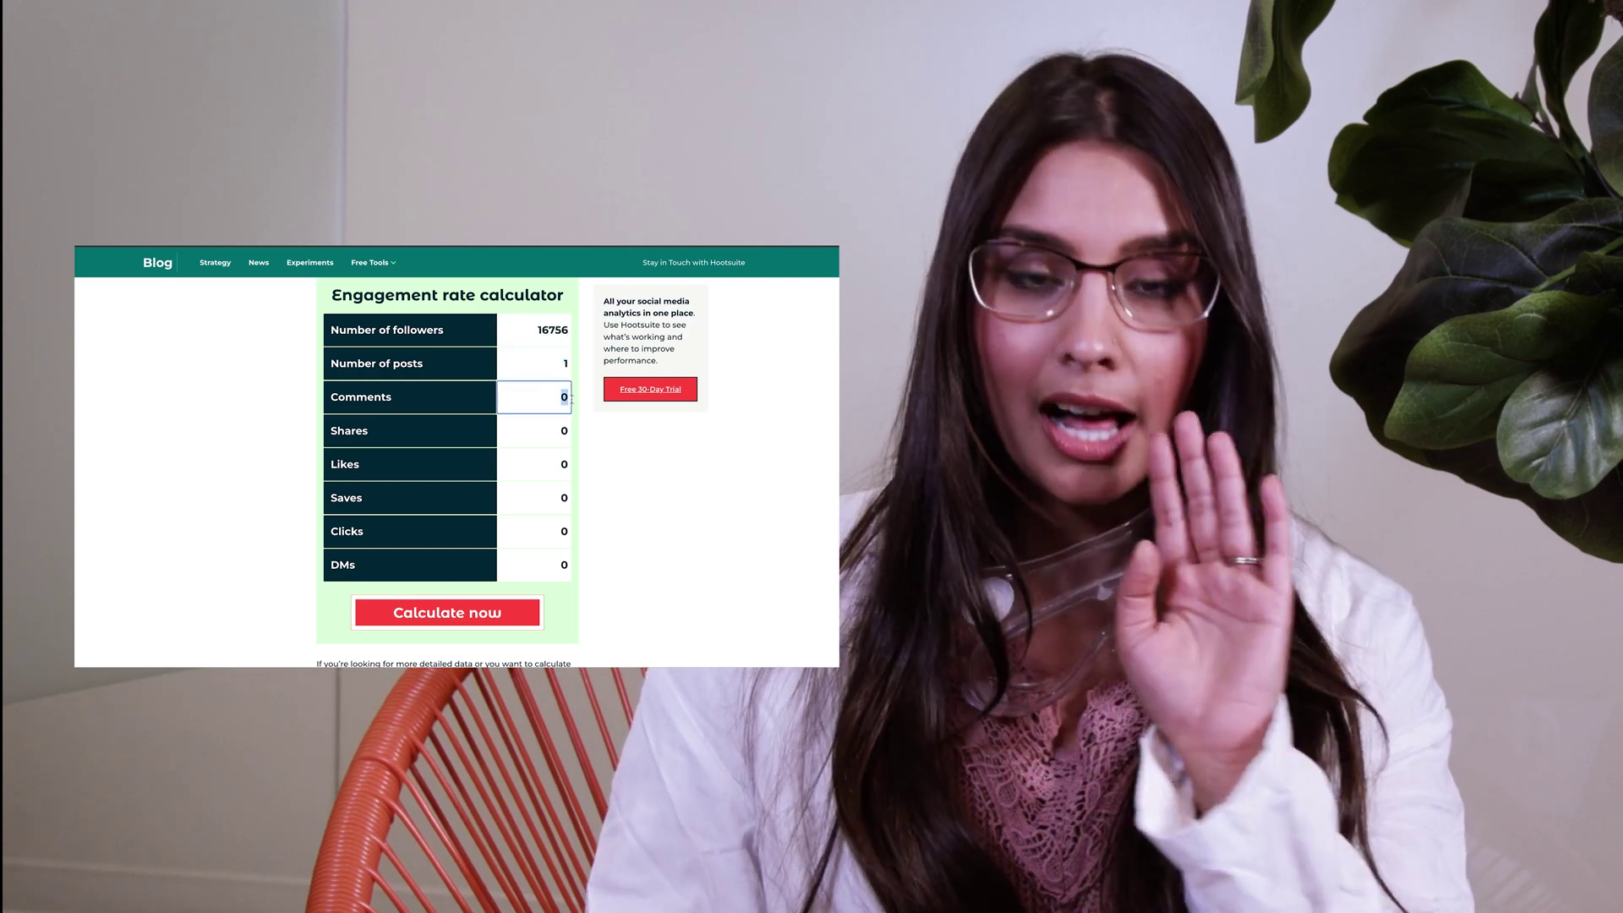
text(23)
key(Tab)
text(2)
key(Tab)
text(450)
key(Tab)
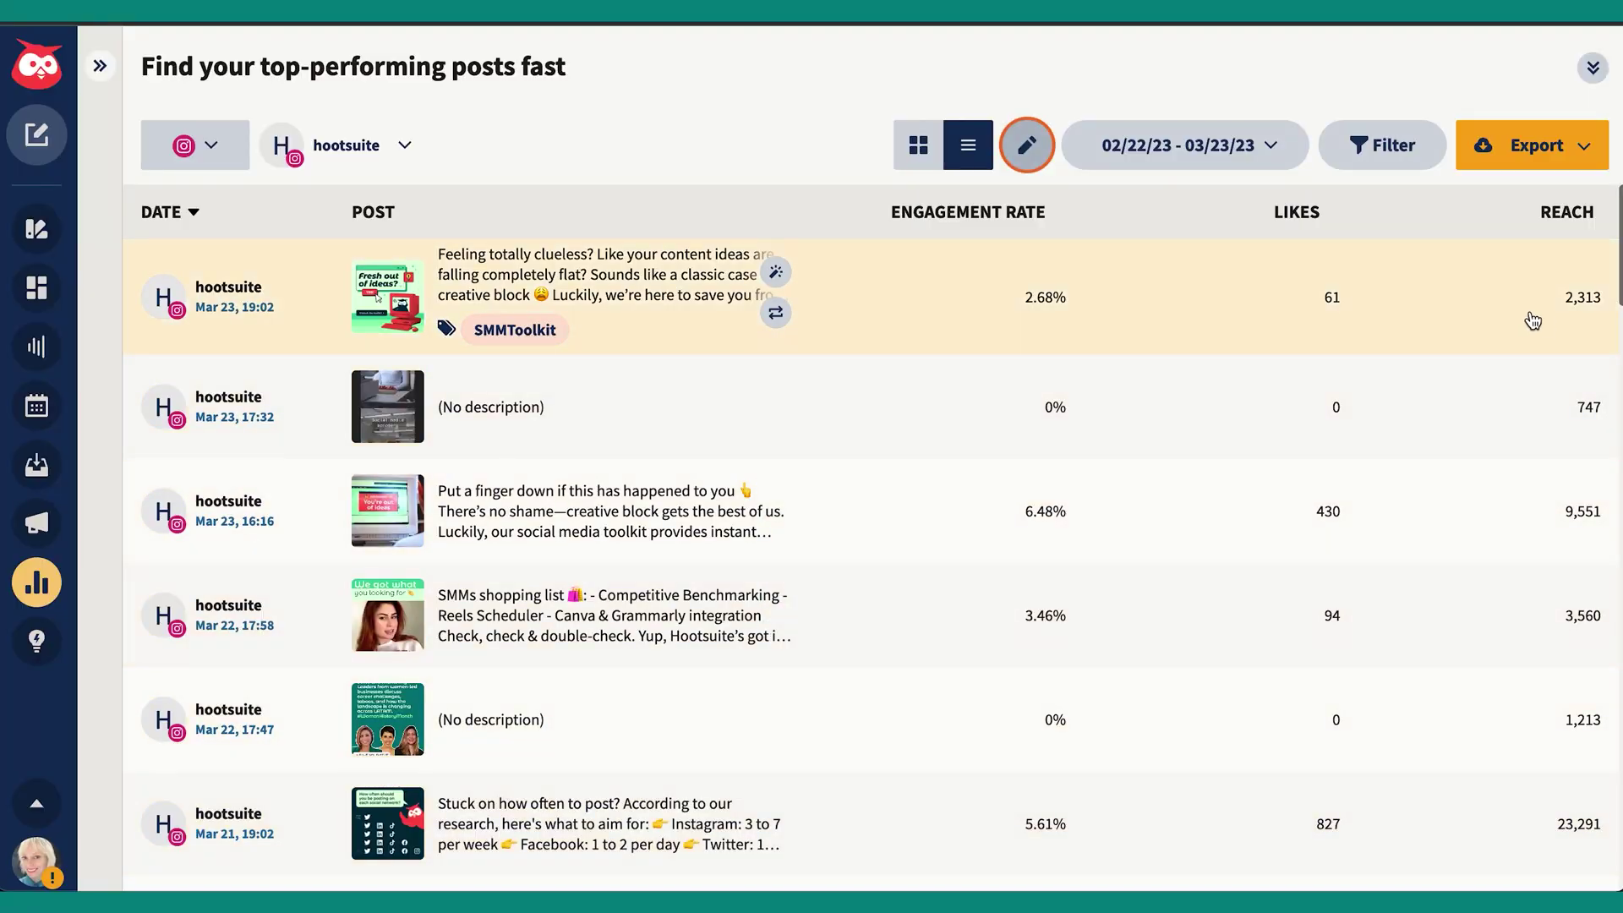
- Filter the post list to Reel posts only and open the top Reel's details
click(1411, 156)
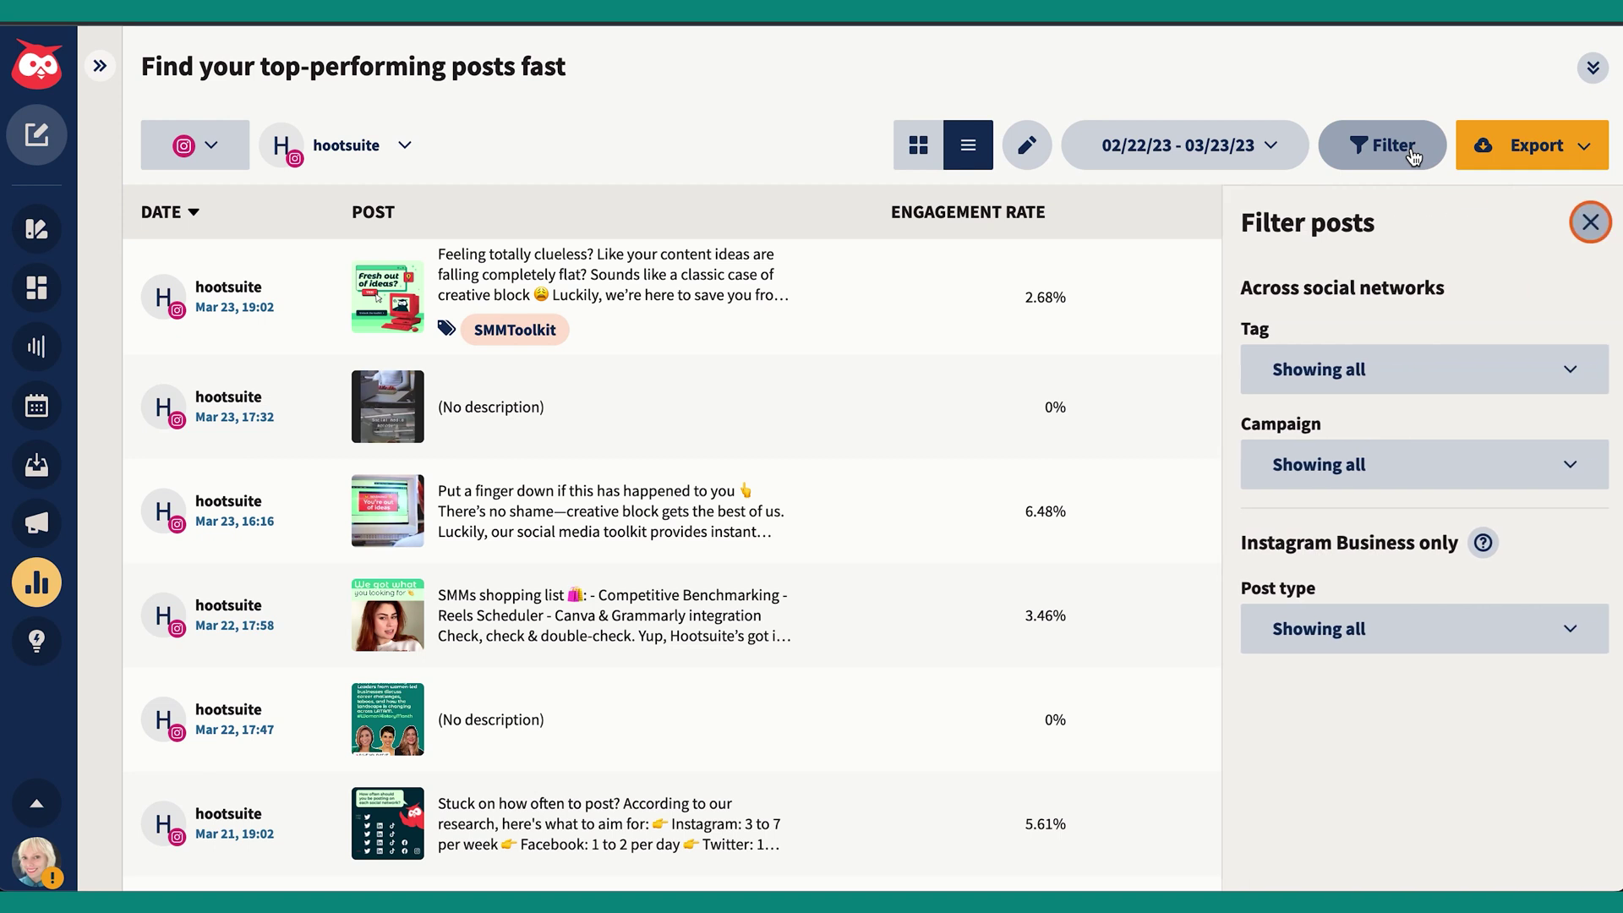
click(1372, 640)
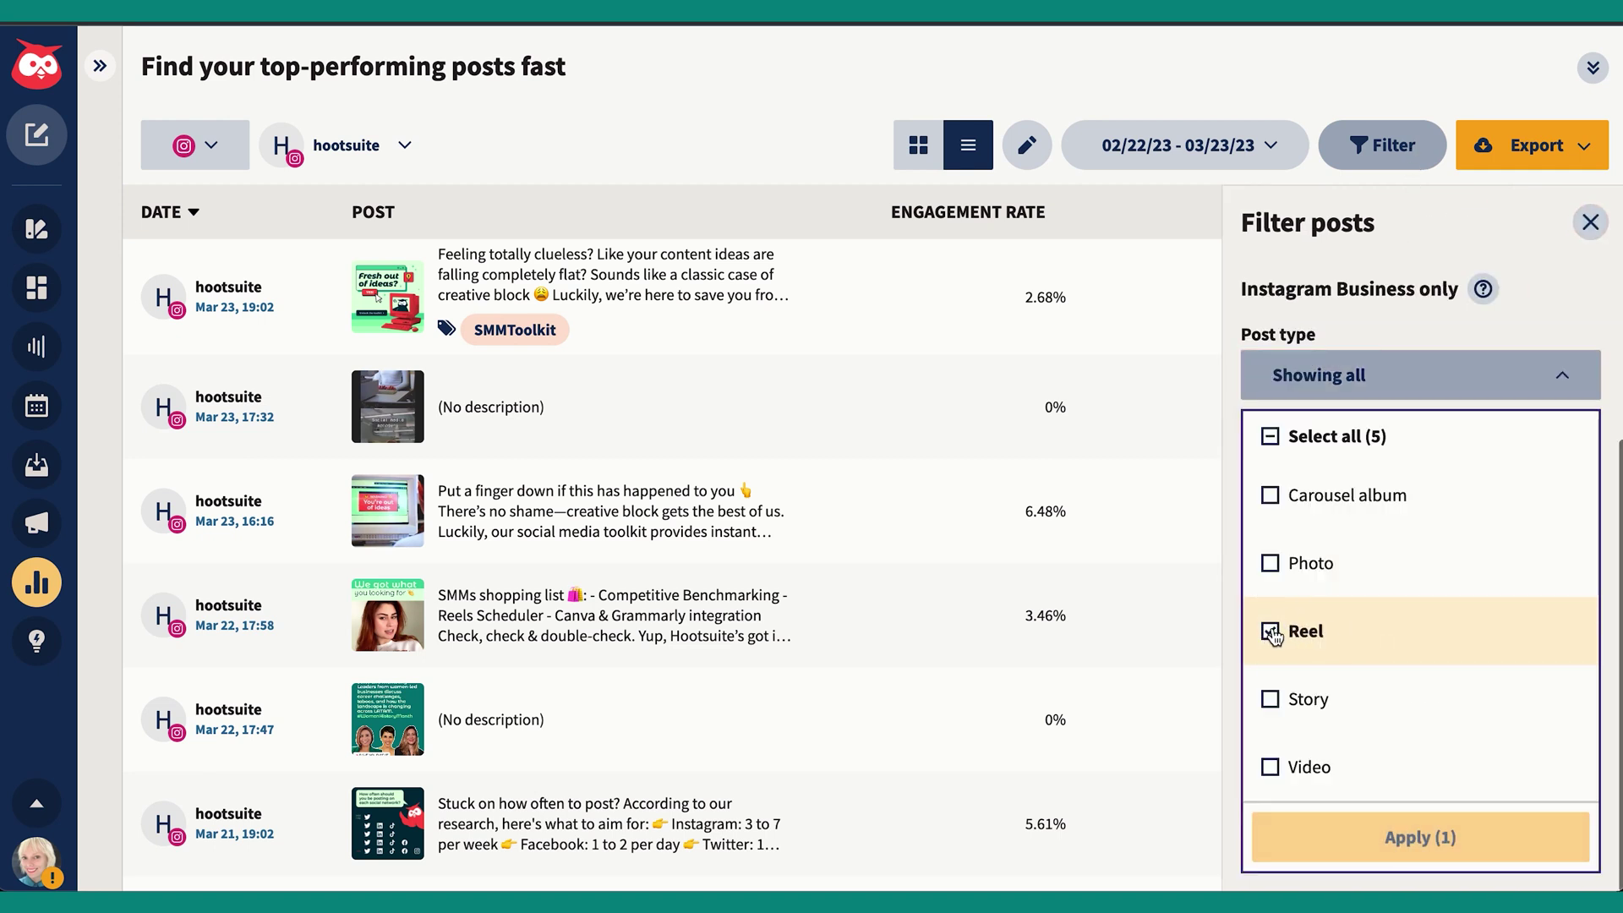
click(1403, 835)
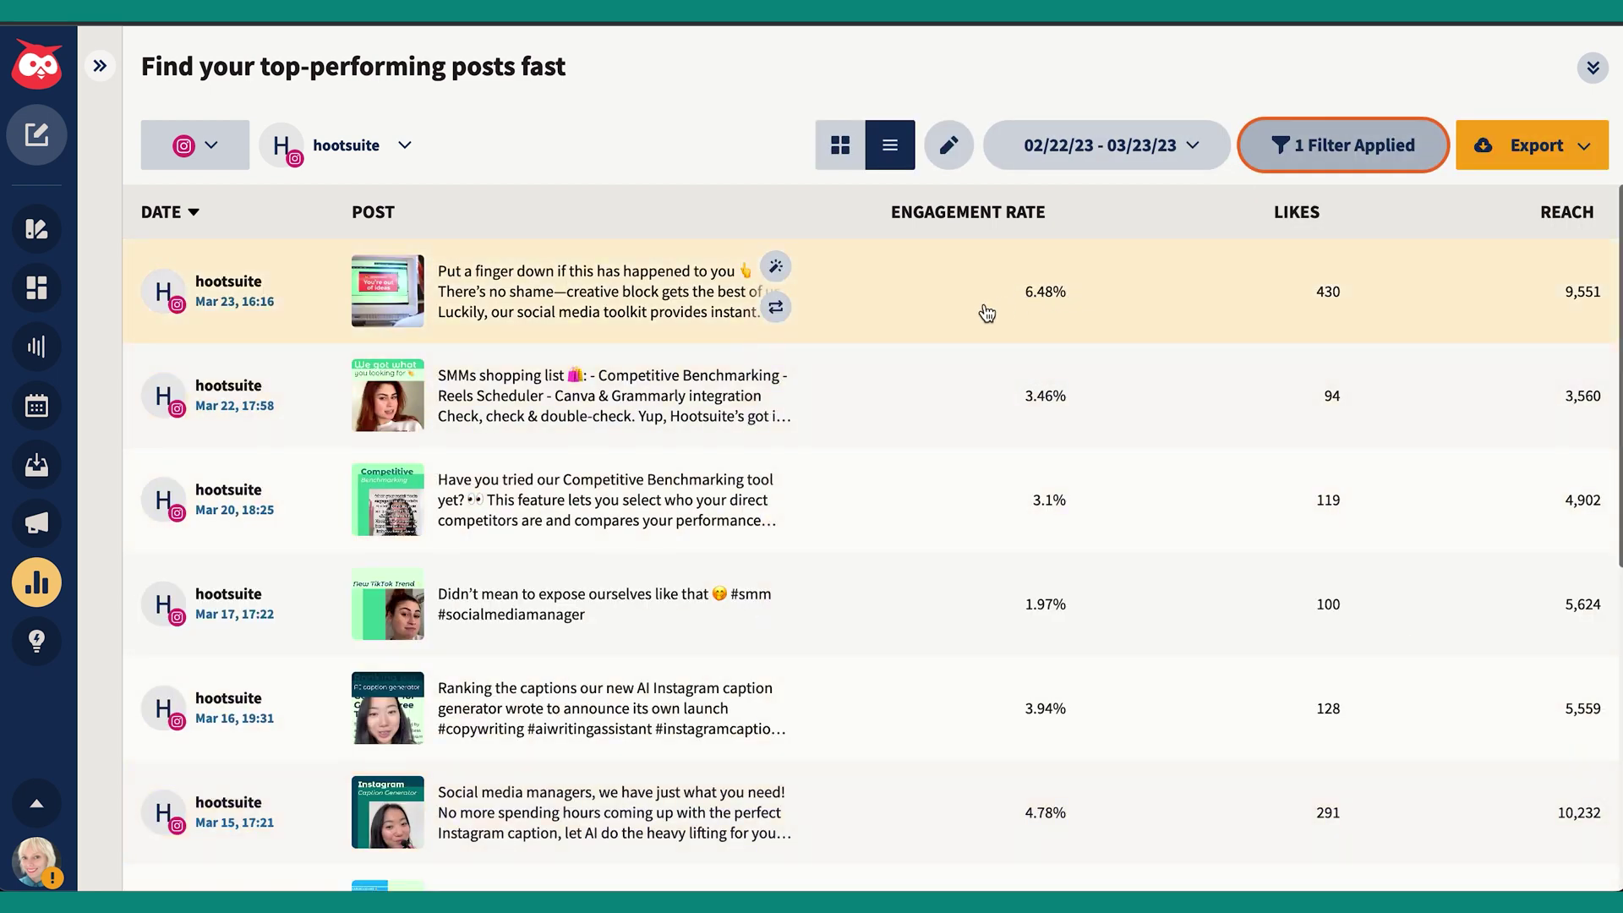
click(987, 313)
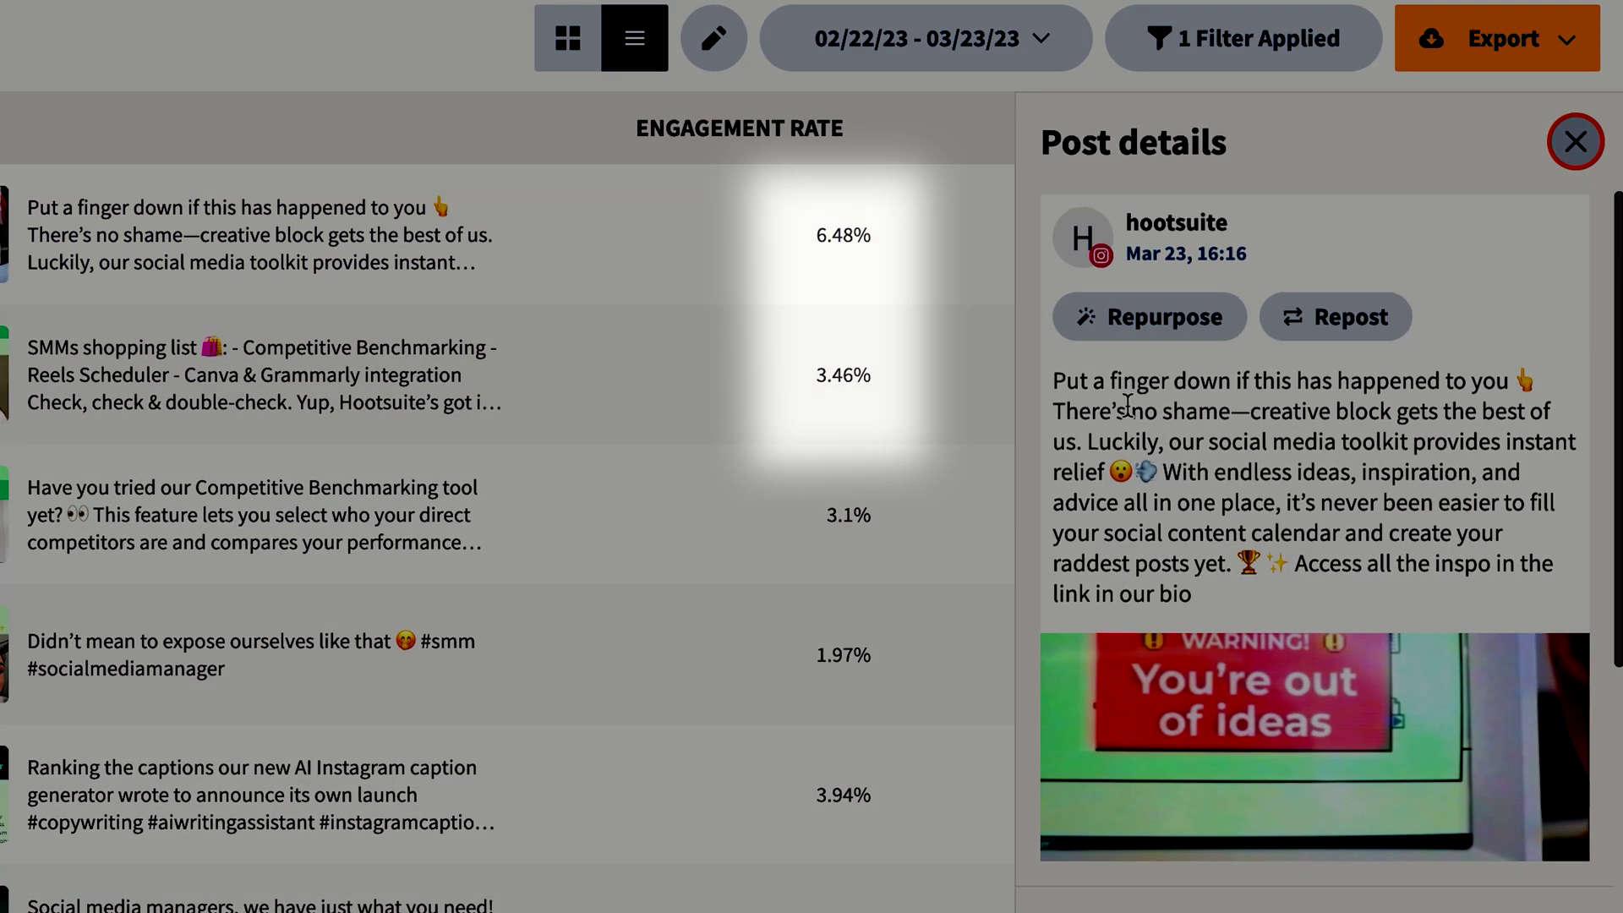
- Scroll through the top Reel's post details to review its metrics
scroll(1128, 404, down, 6)
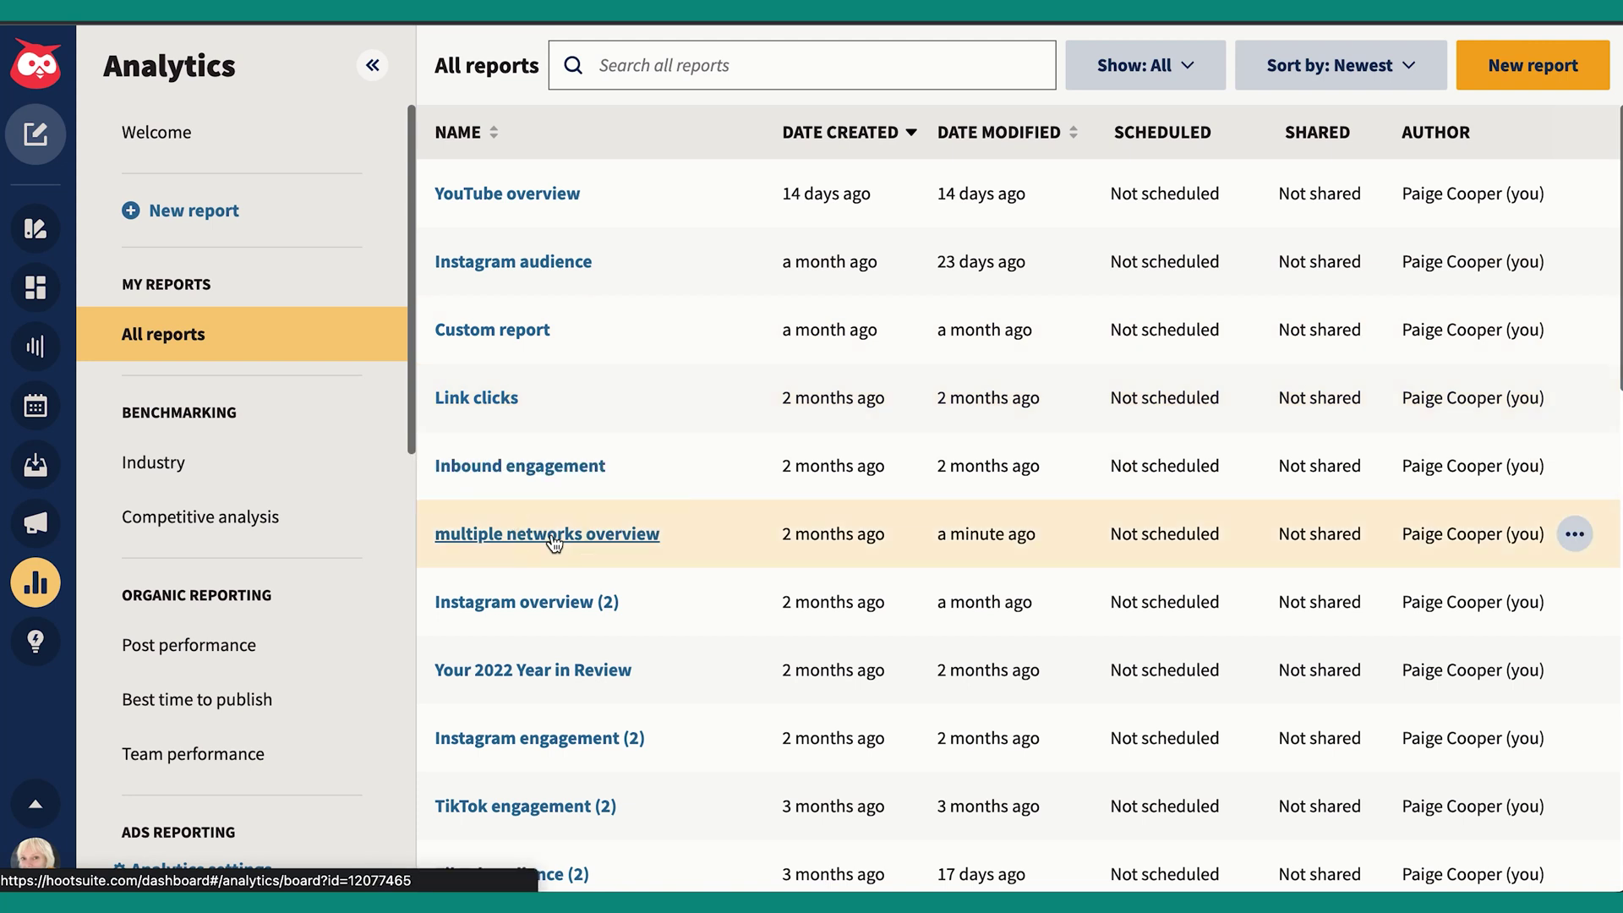
- Set the multiple networks overview to Last 7 days versus Previous 7 days and collapse navigation
click(553, 538)
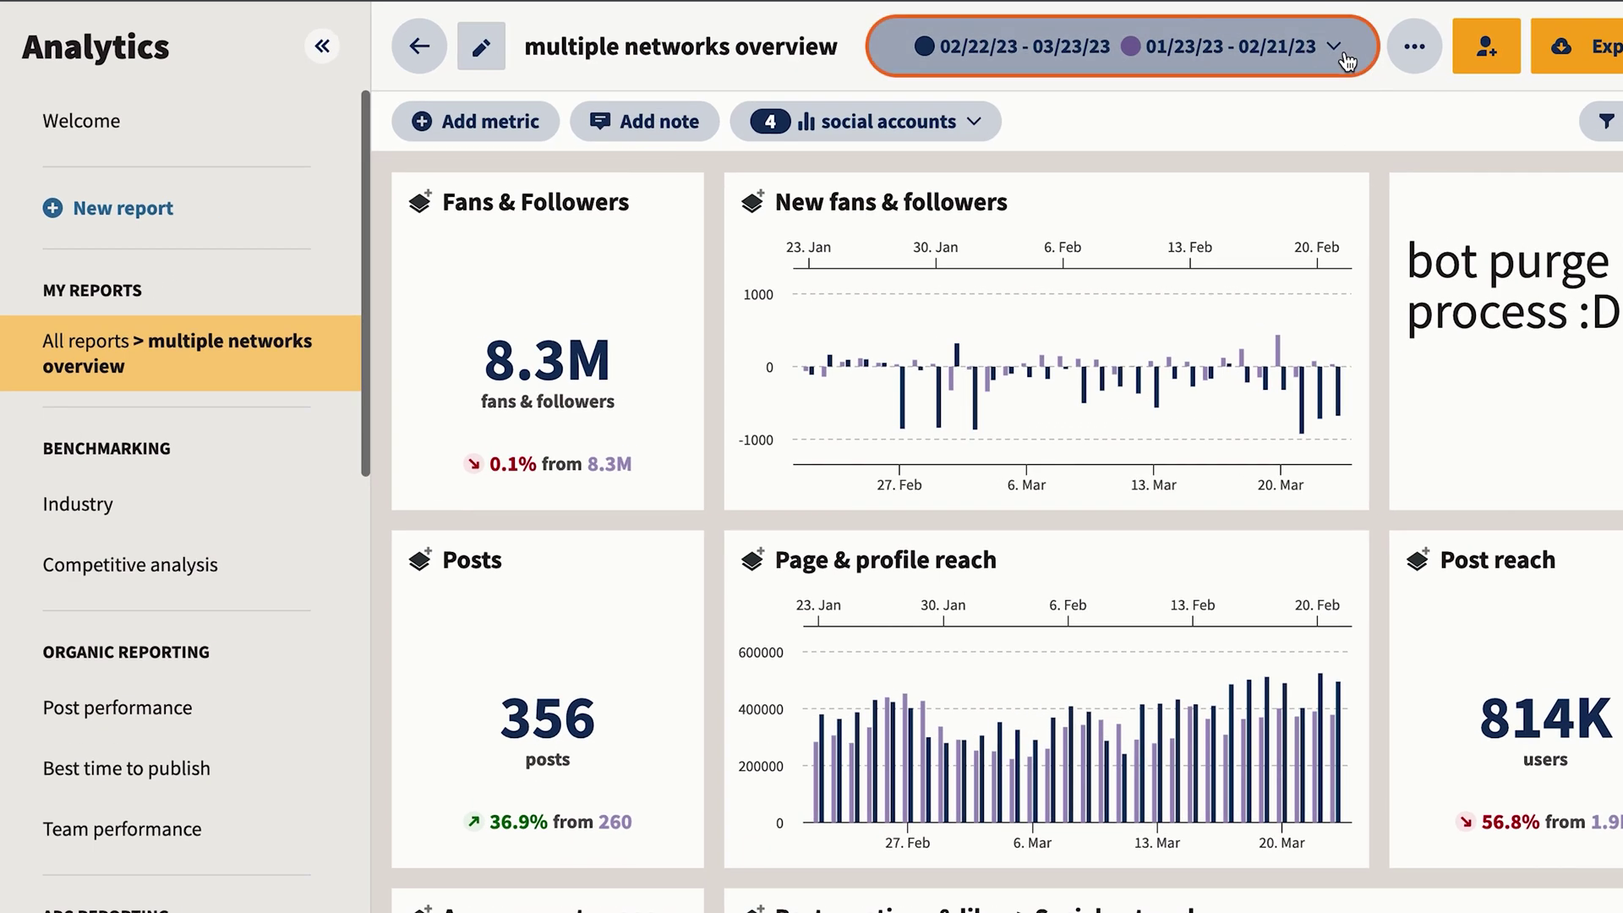
click(1344, 59)
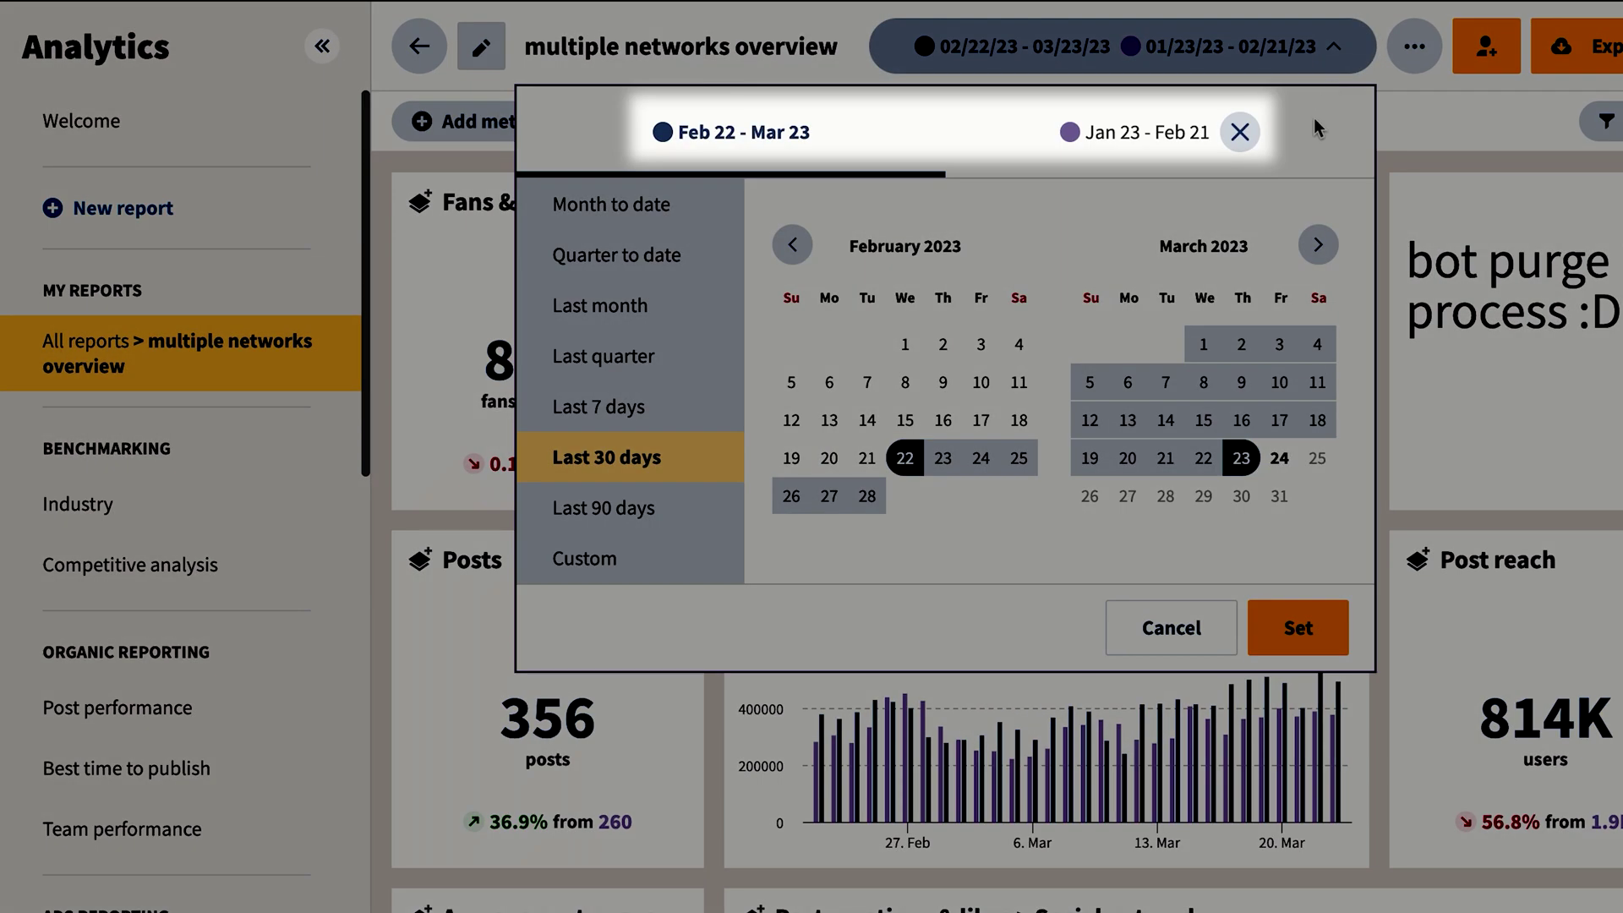
click(636, 410)
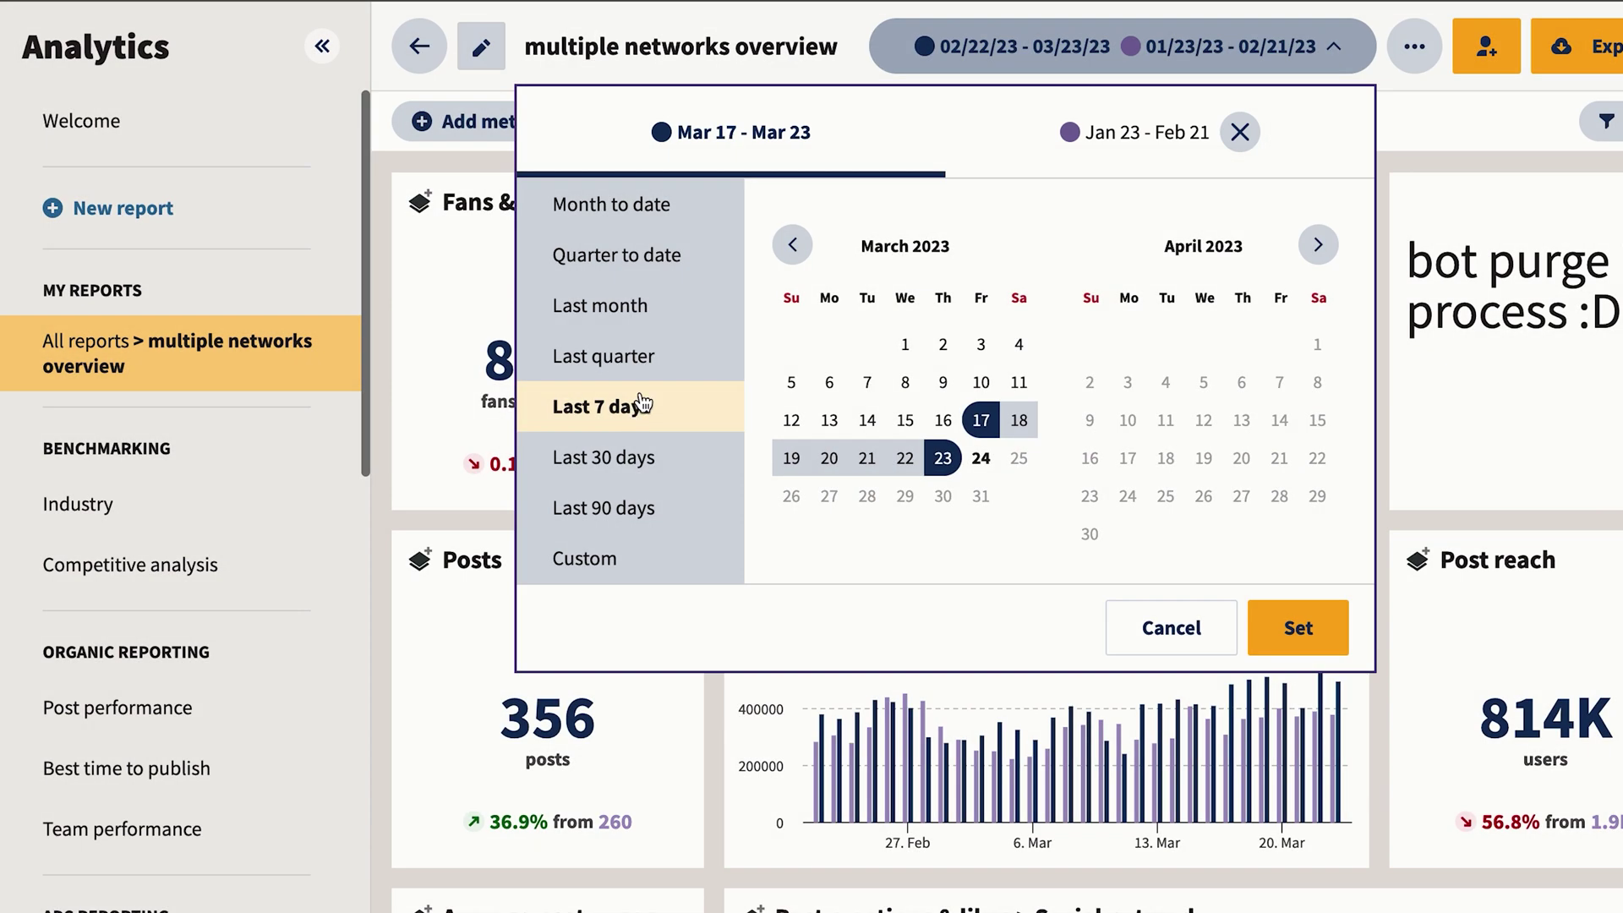
click(1233, 135)
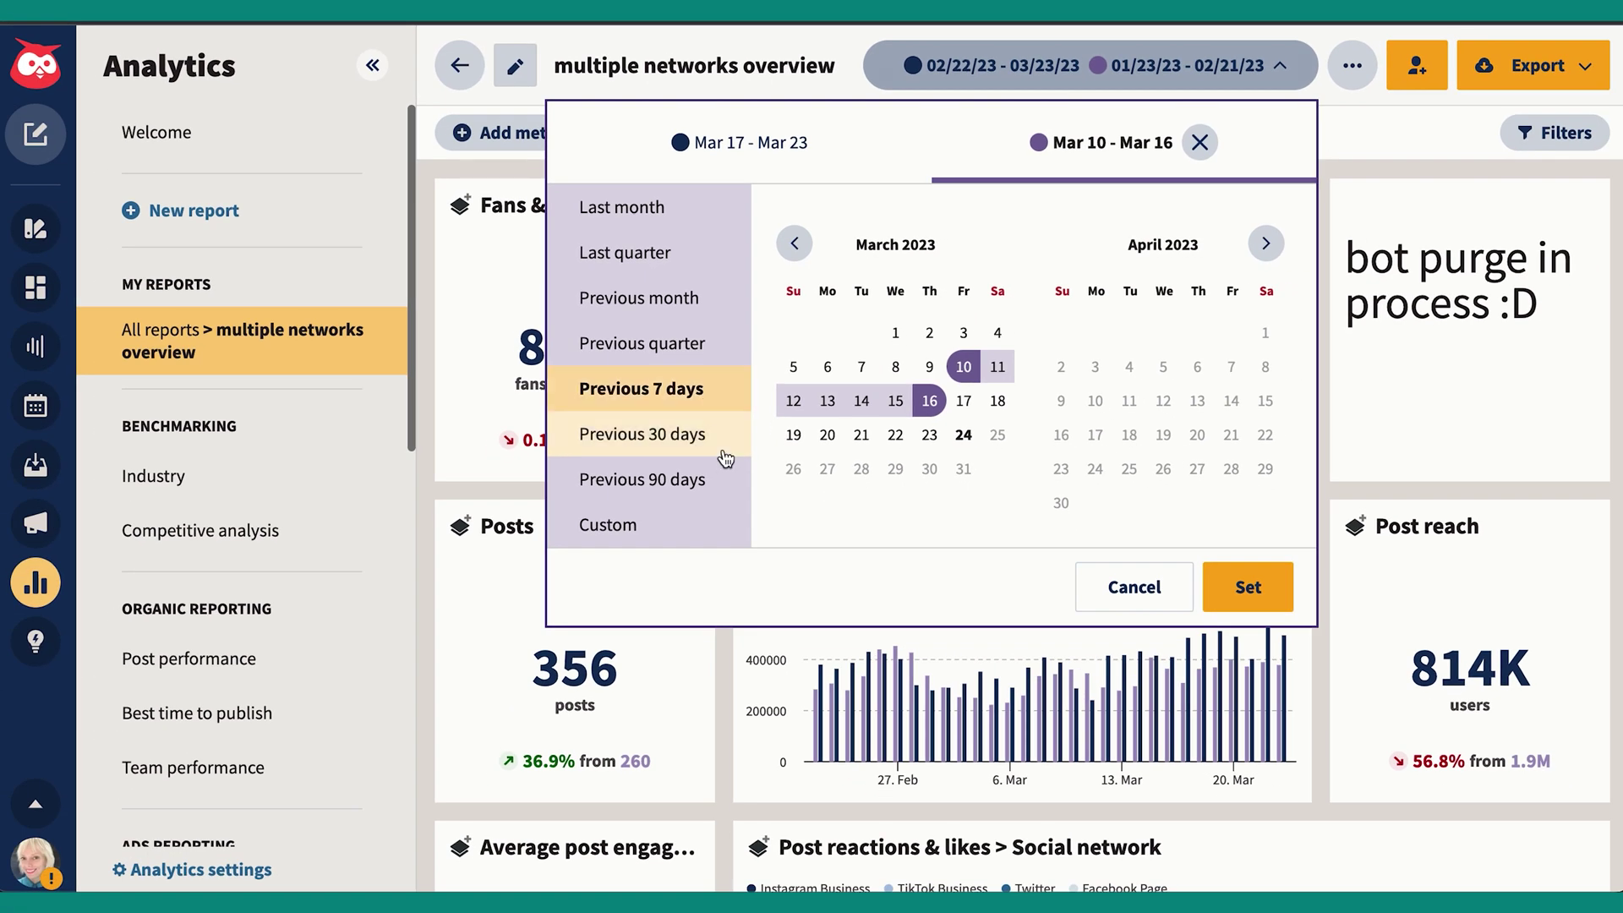
click(1219, 568)
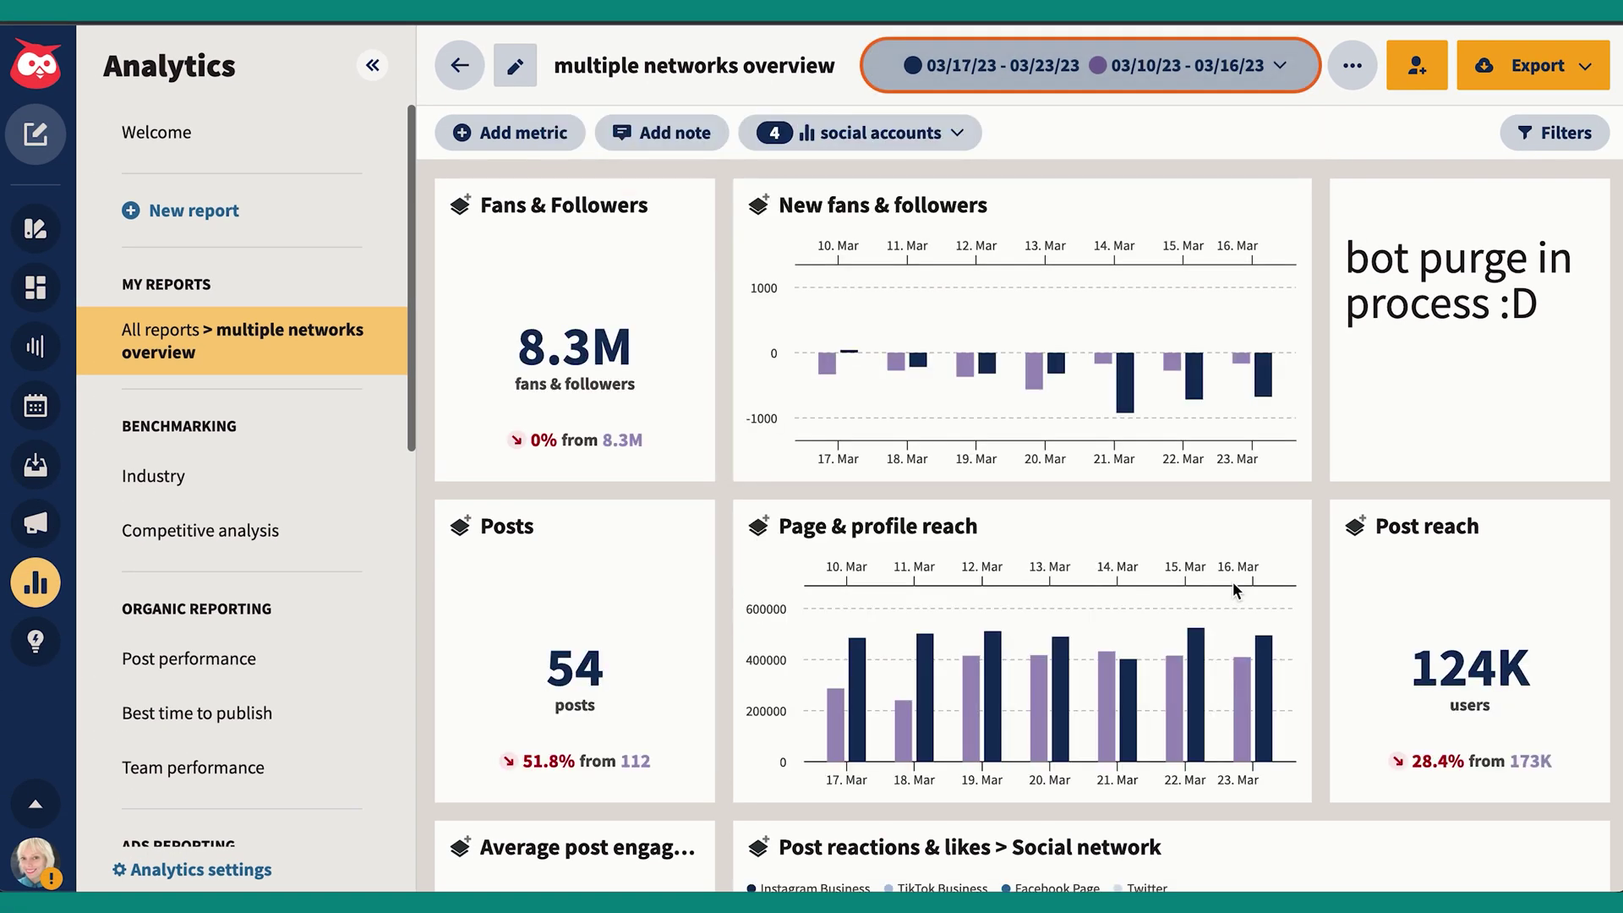
click(372, 66)
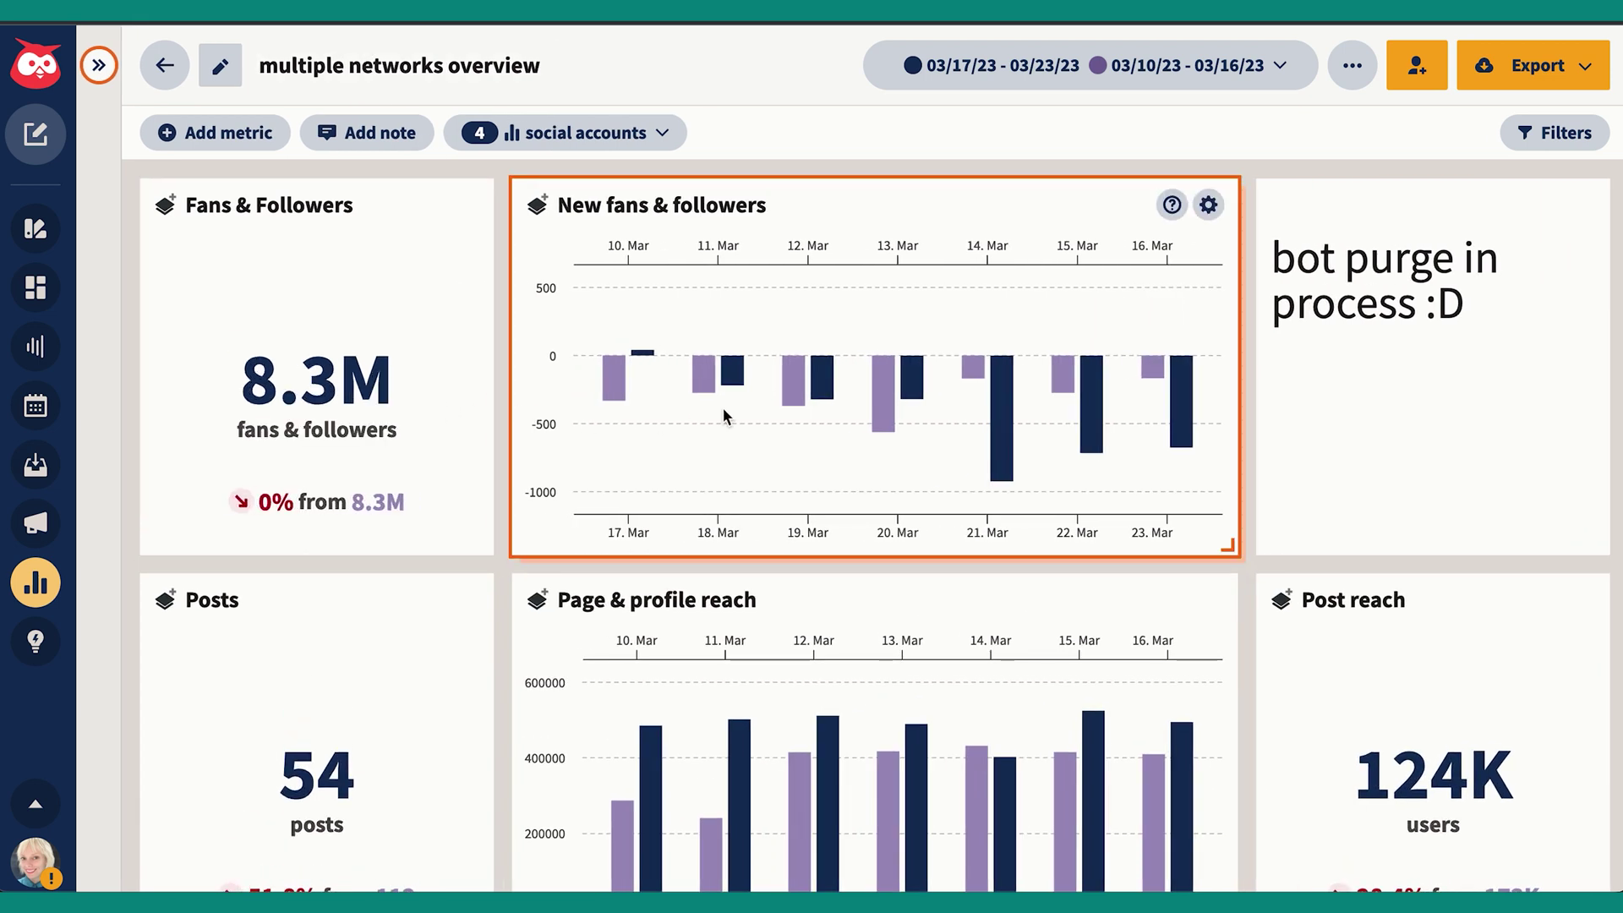
- Review the New fans & followers chart values and continue down the report
mouse_move(913, 397)
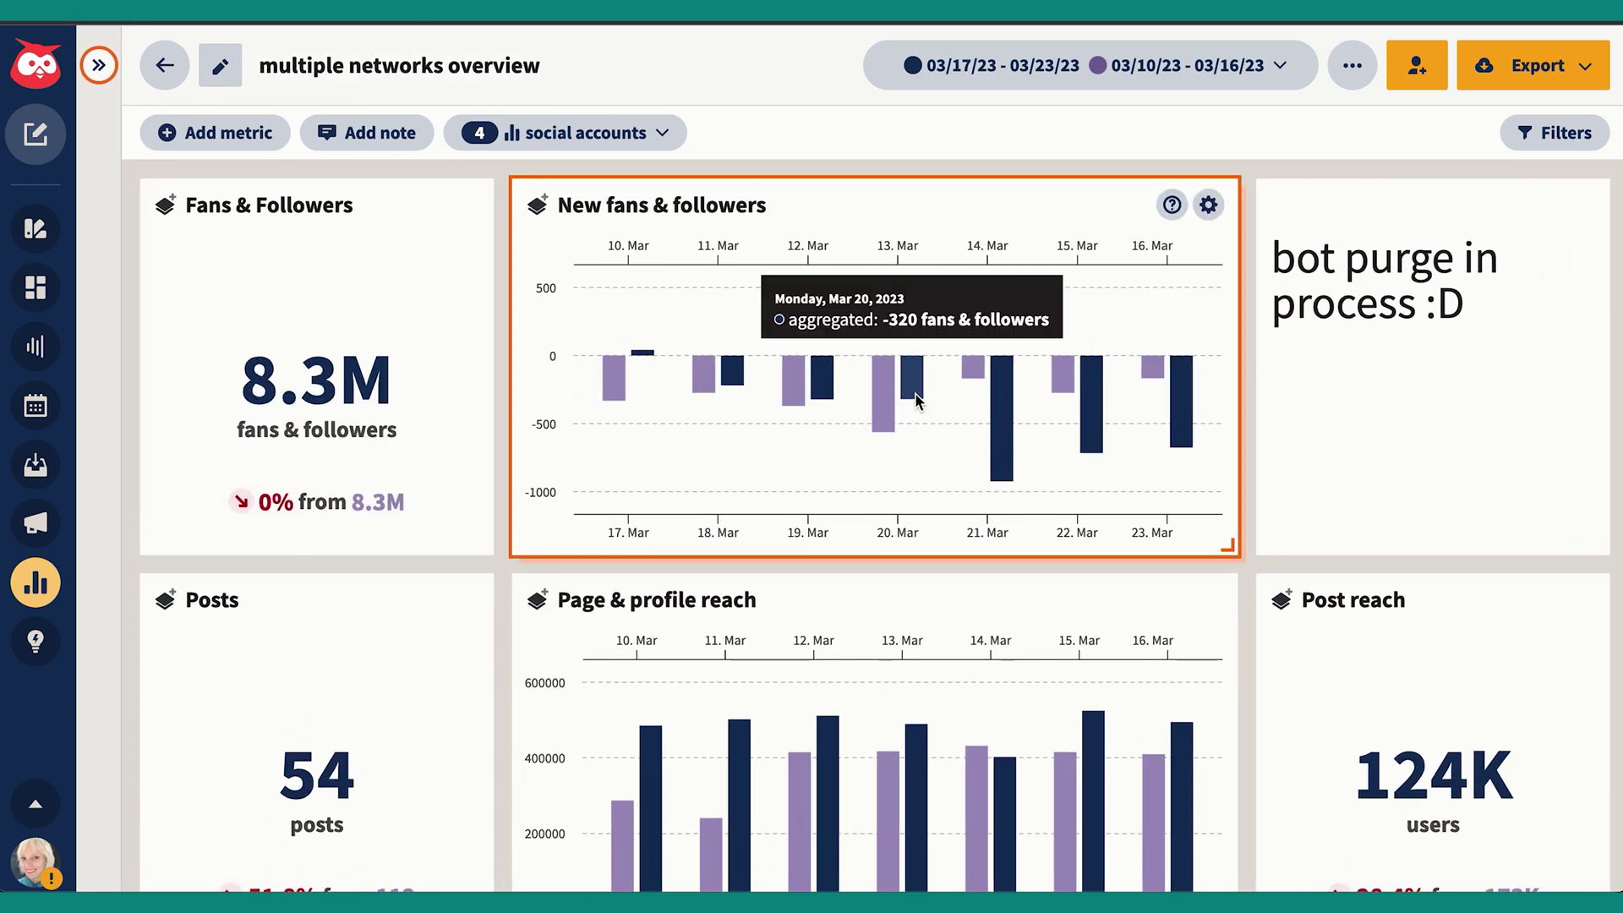
mouse_move(999, 454)
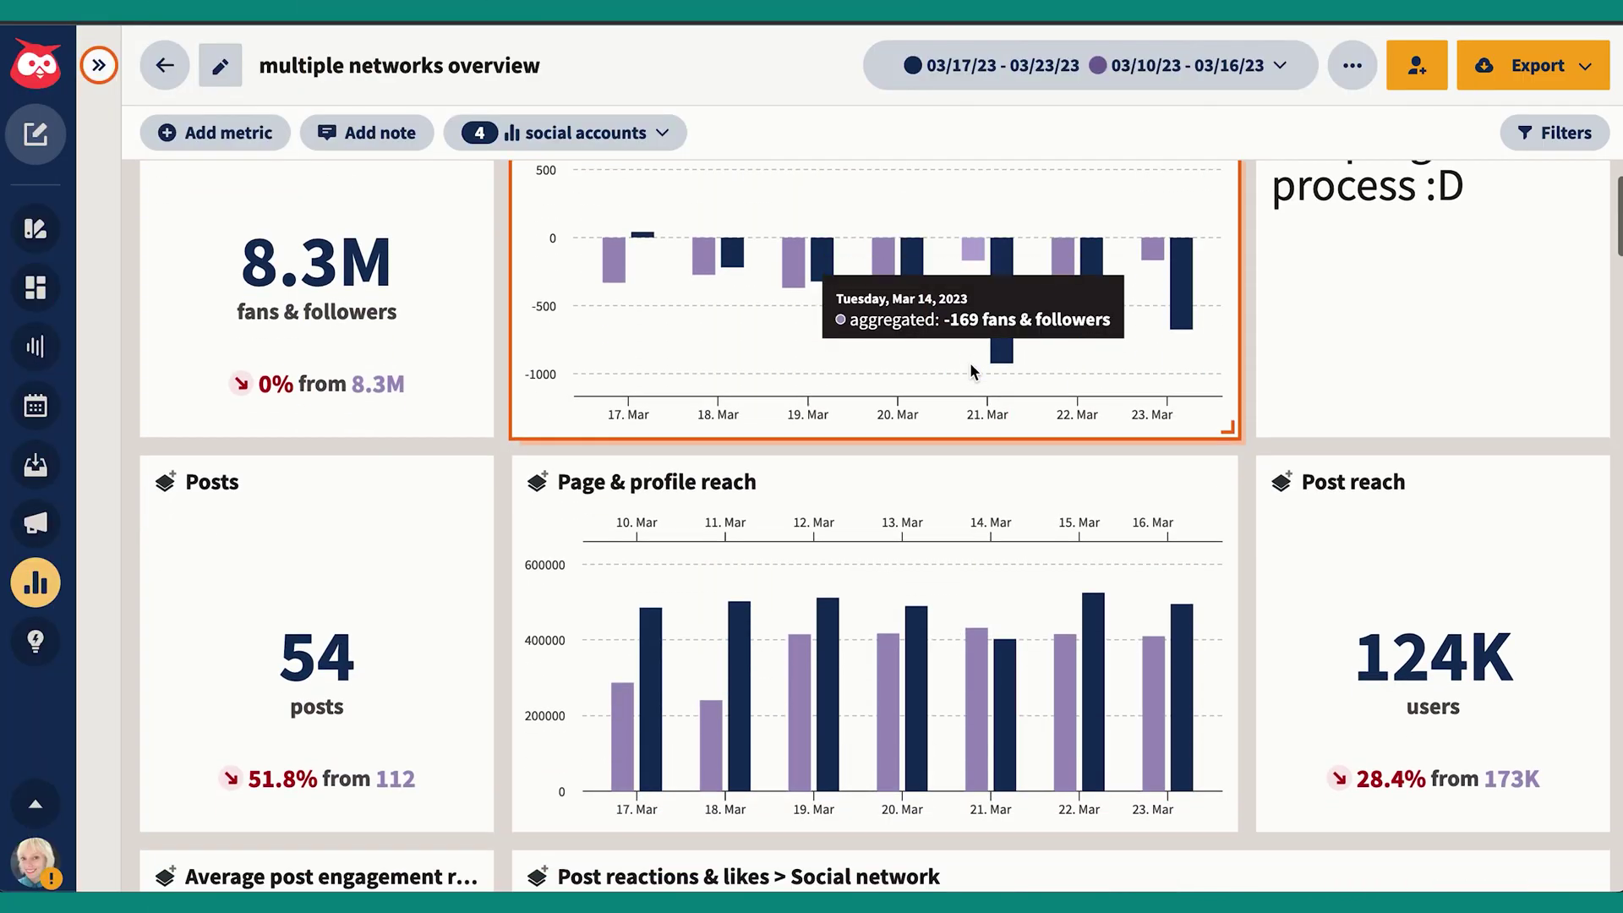
scroll(971, 362, down, 2)
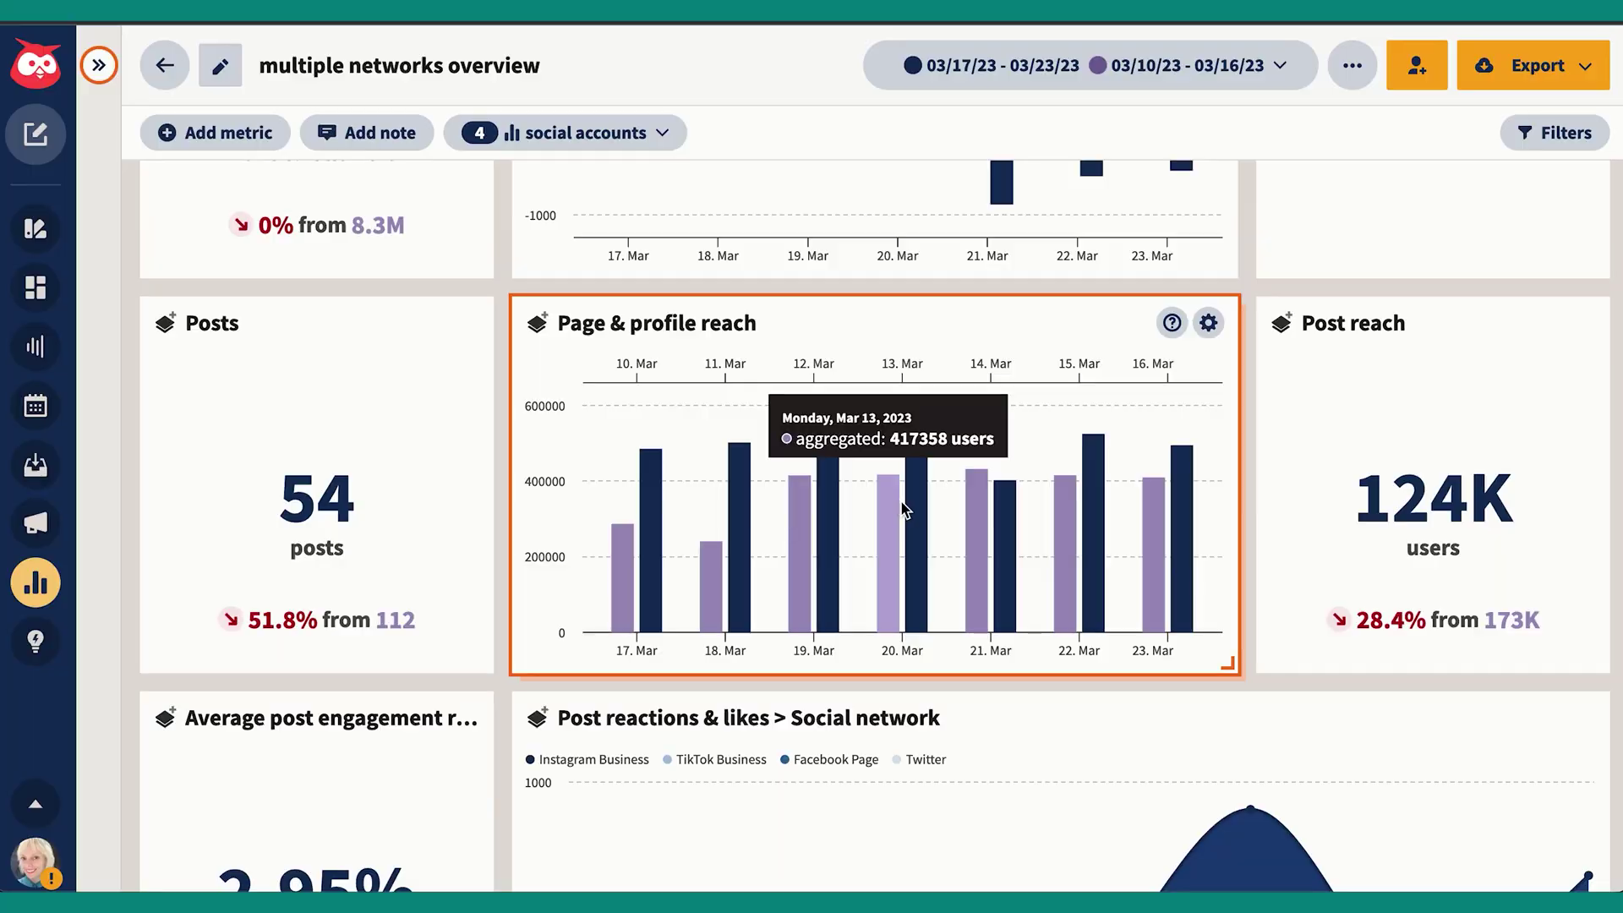
- Scroll through the reactions, comments, shares and link clicks charts to Post link clicks by network
scroll(930, 510, down, 3)
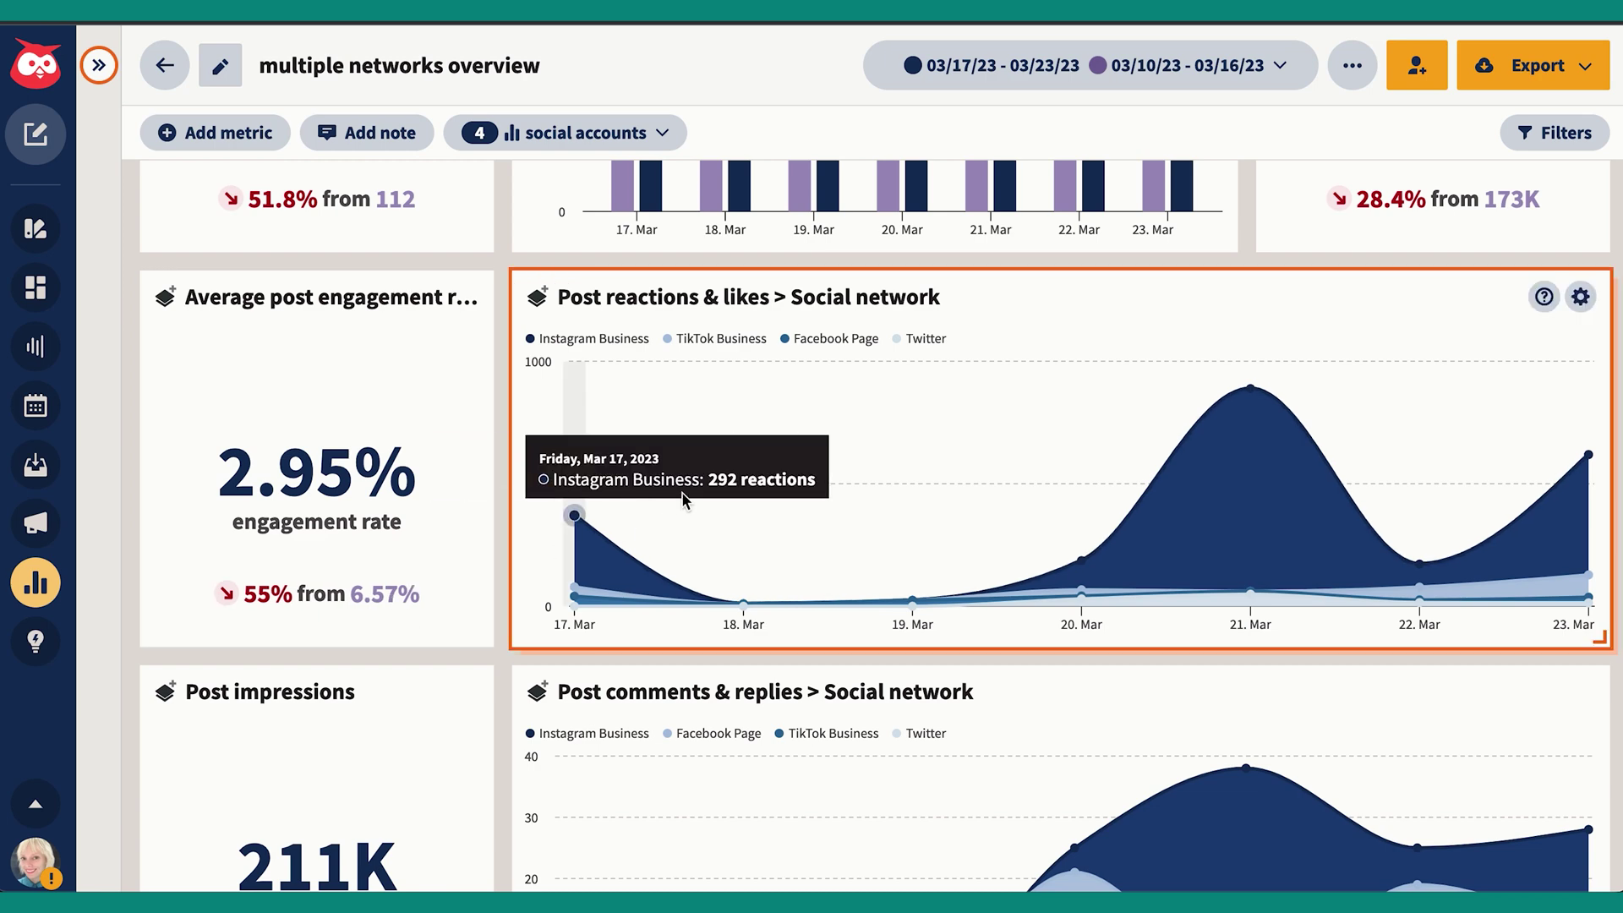
scroll(683, 499, down, 1)
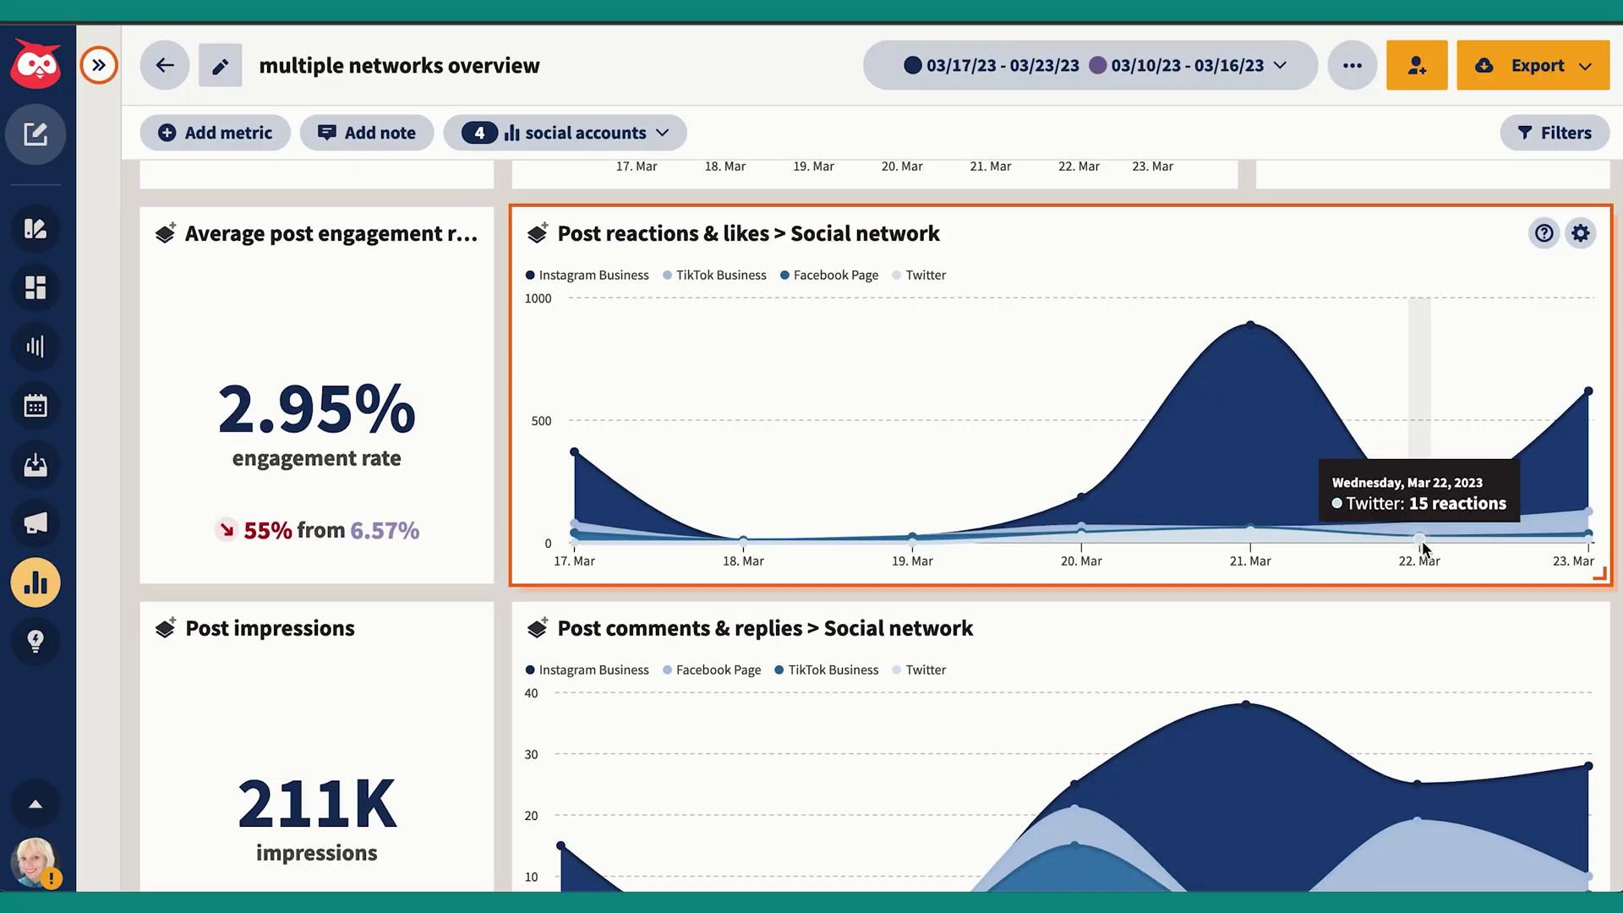
scroll(1422, 540, down, 3)
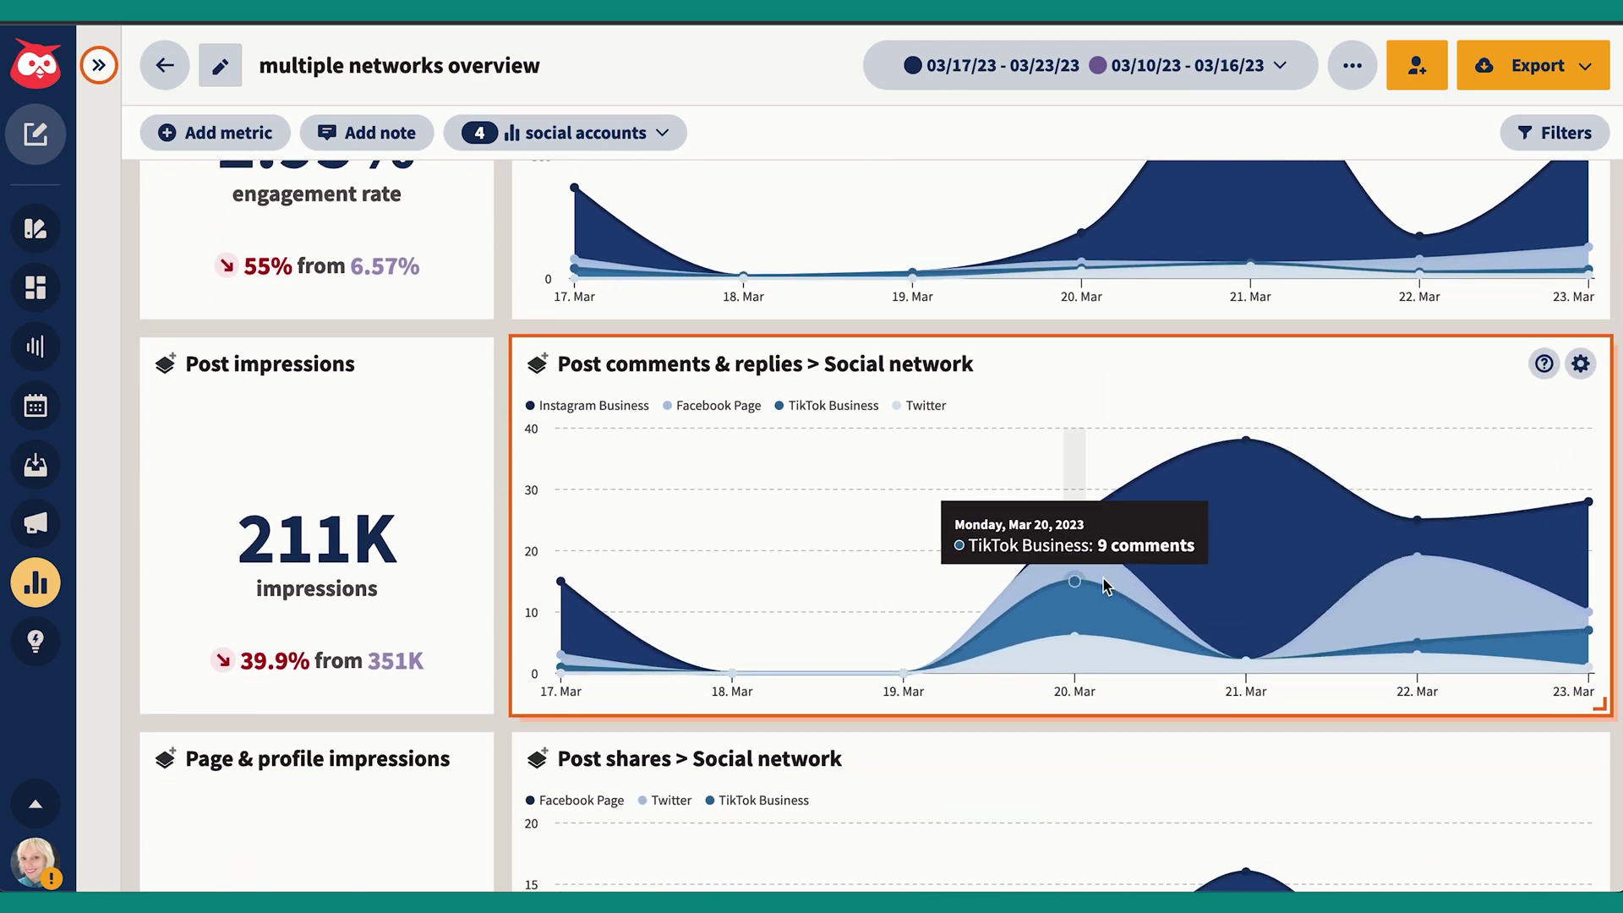
scroll(1243, 651, down, 5)
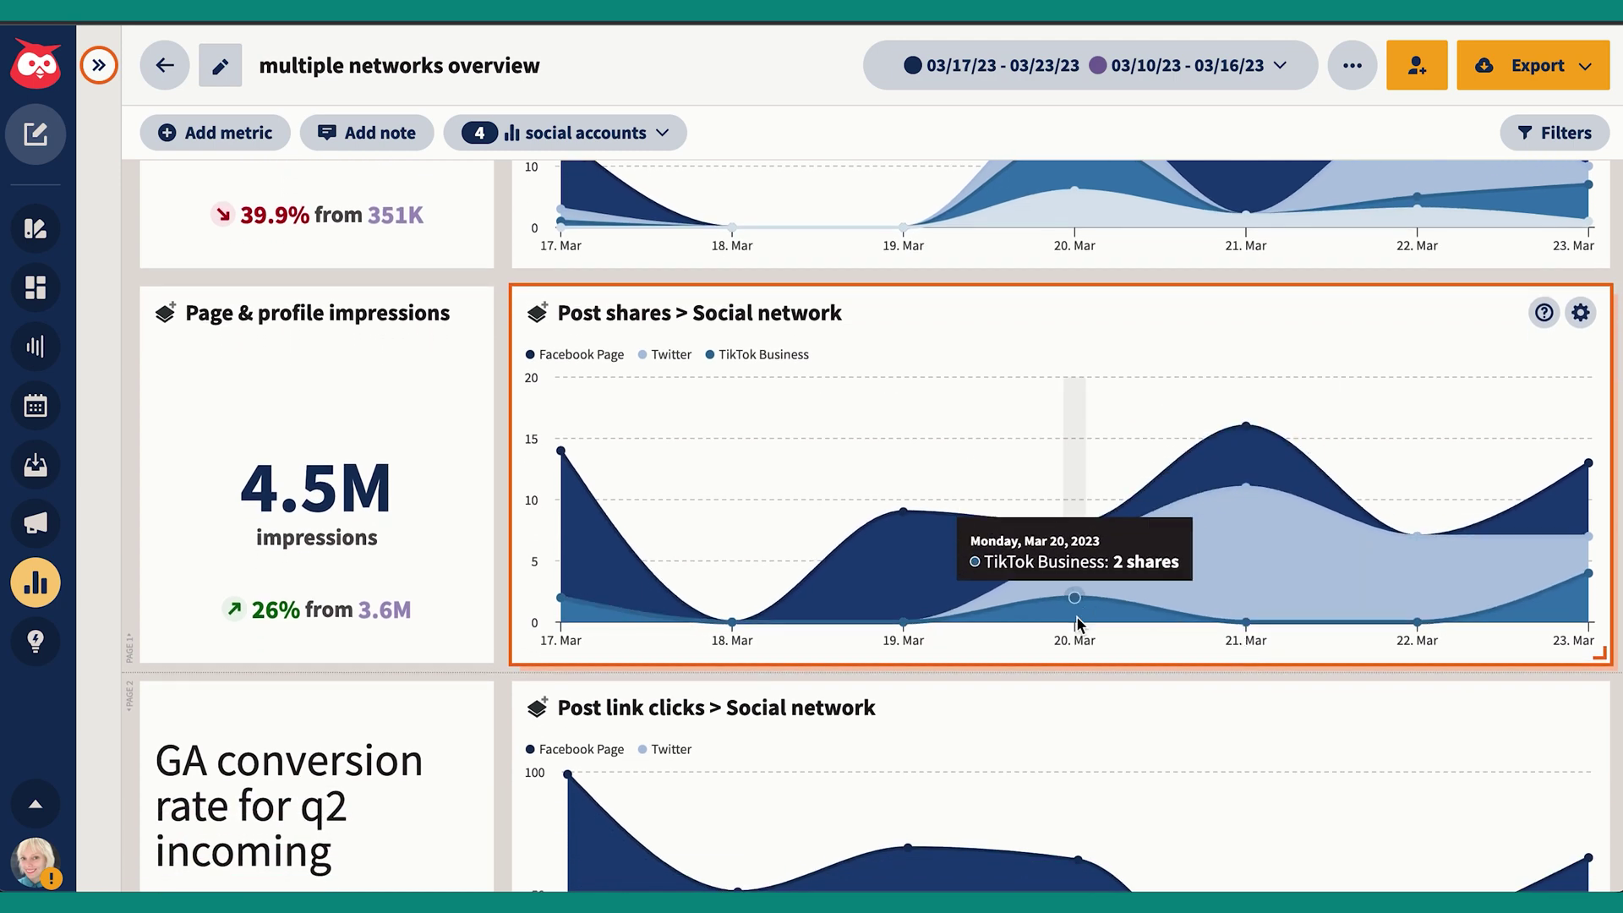
scroll(1077, 615, down, 5)
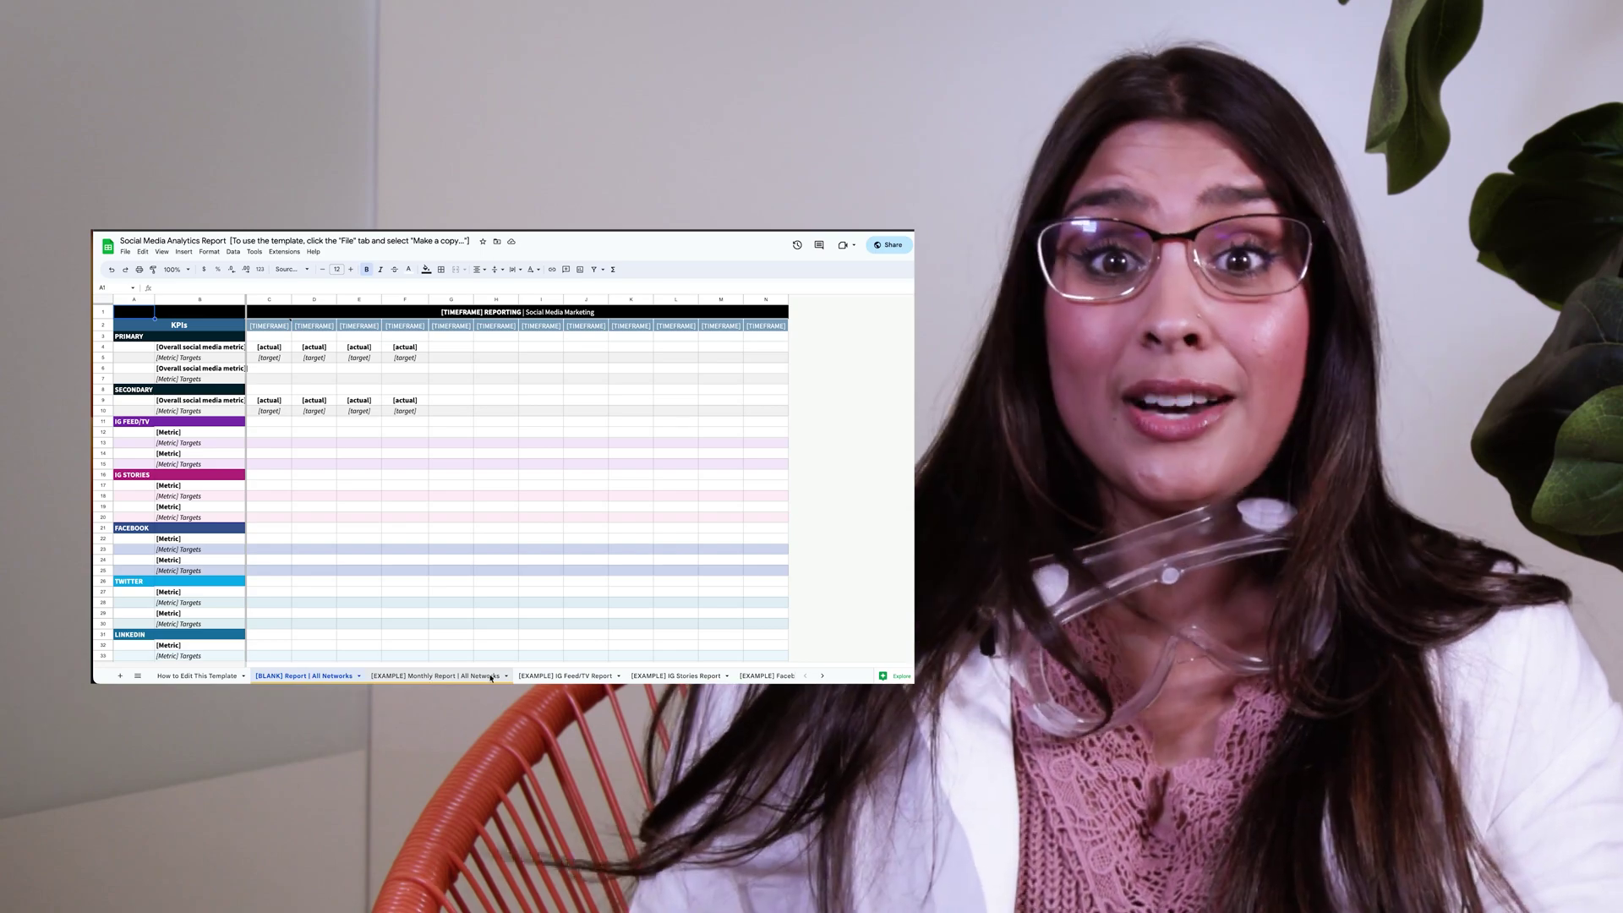
- Switch the template to its [EXAMPLE] report sheet and scroll through it
click(491, 676)
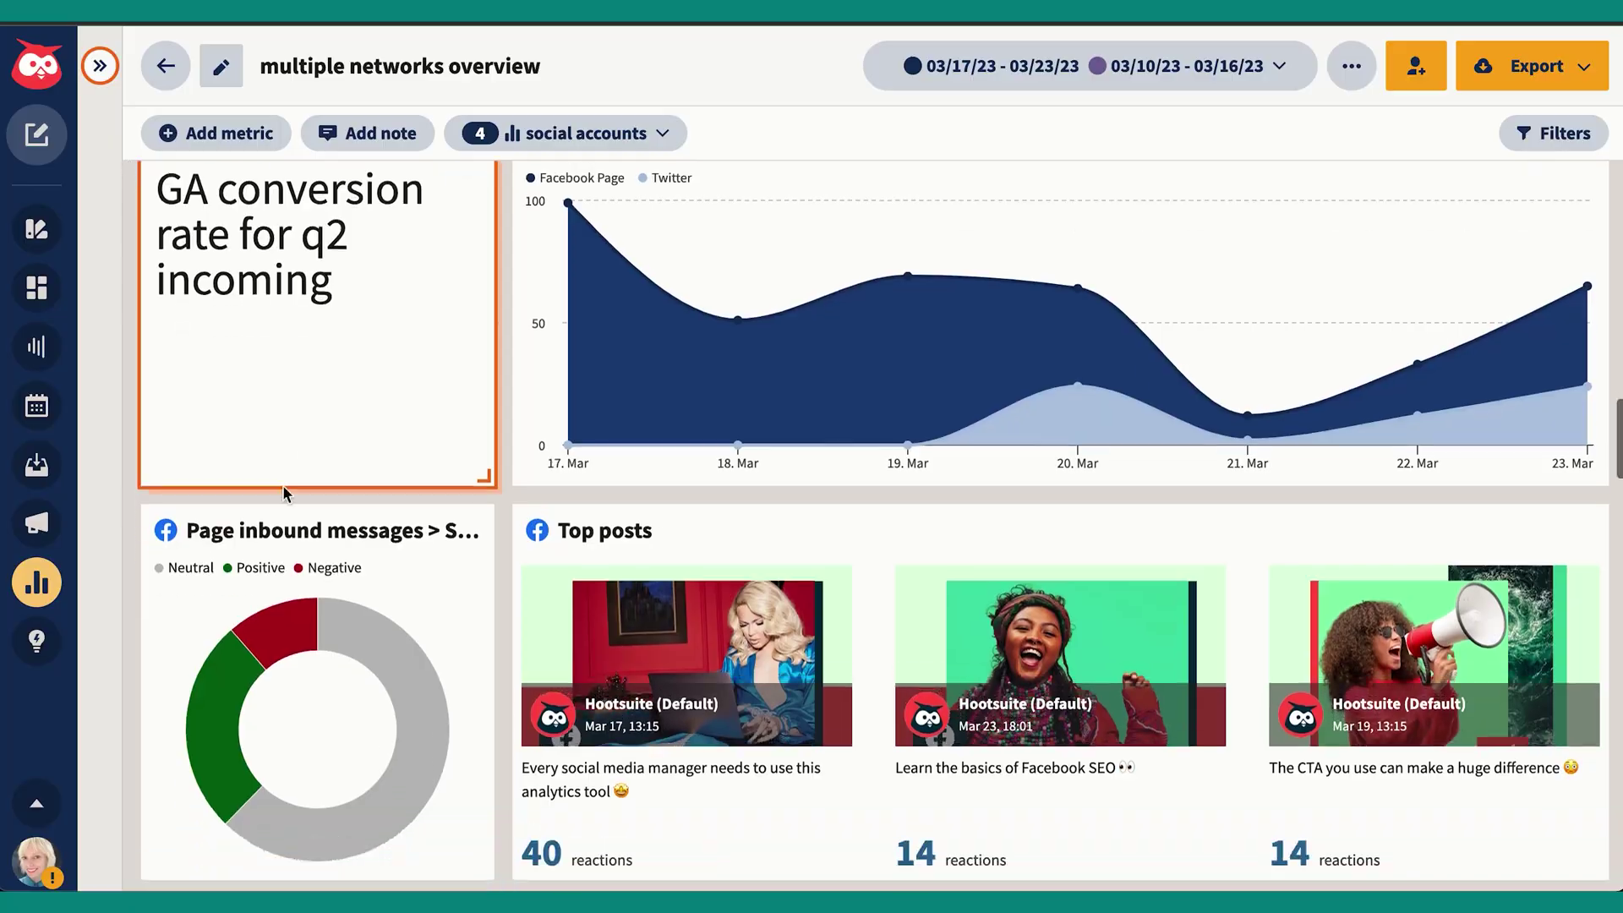
scroll(283, 484, down, 8)
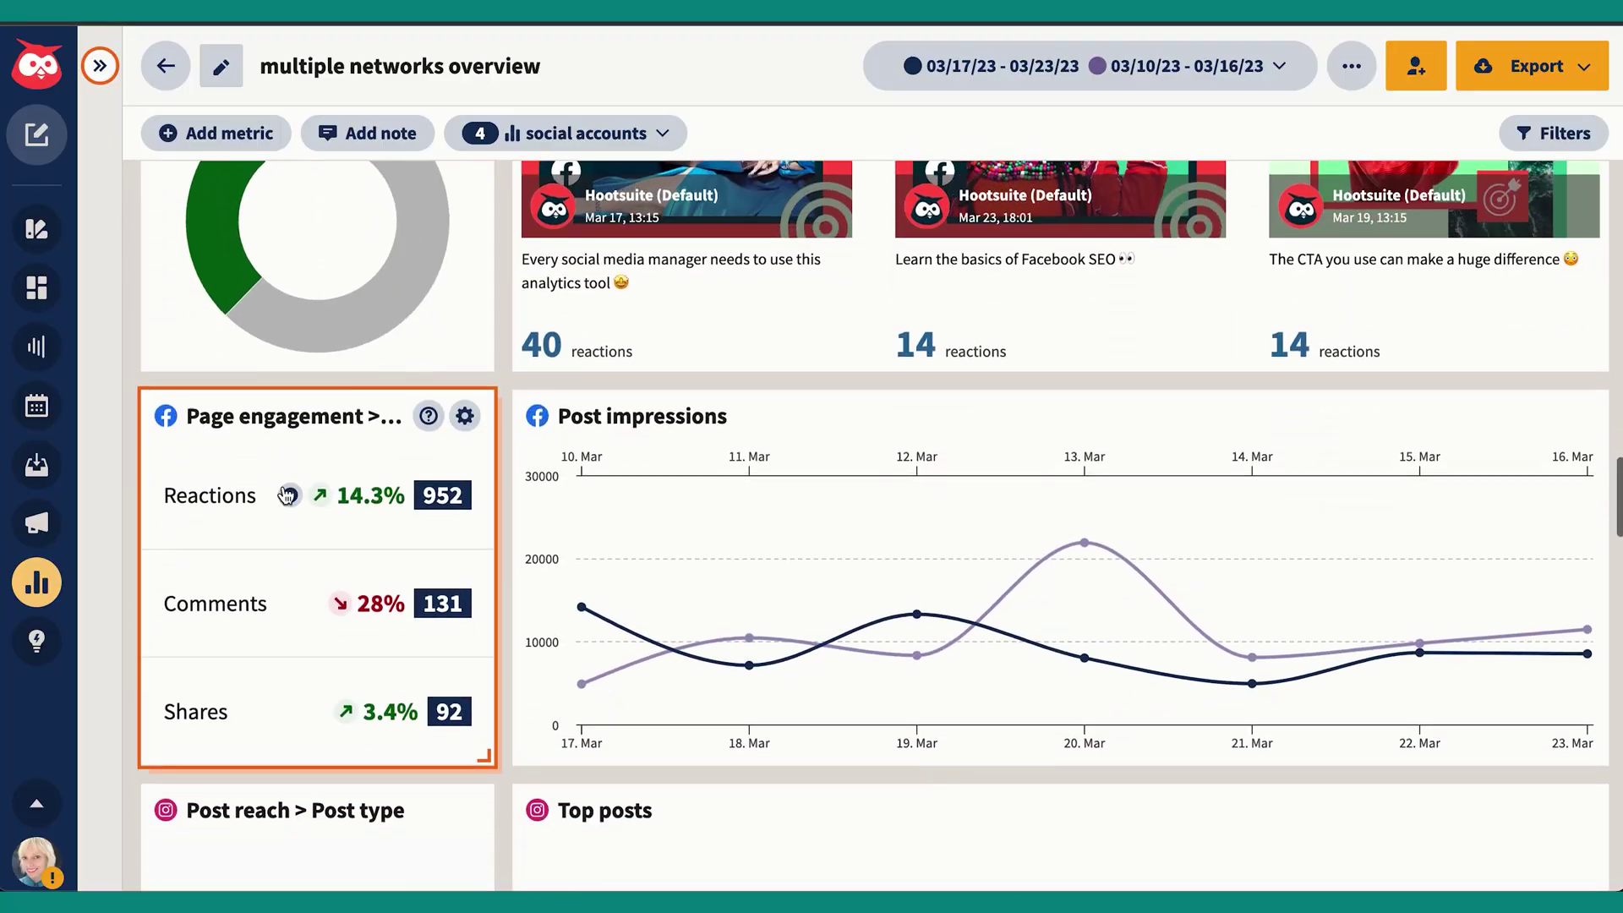
- Scroll through the Facebook, Instagram, Twitter and TikTok widgets down to TikTok Top posts
scroll(184, 641, down, 6)
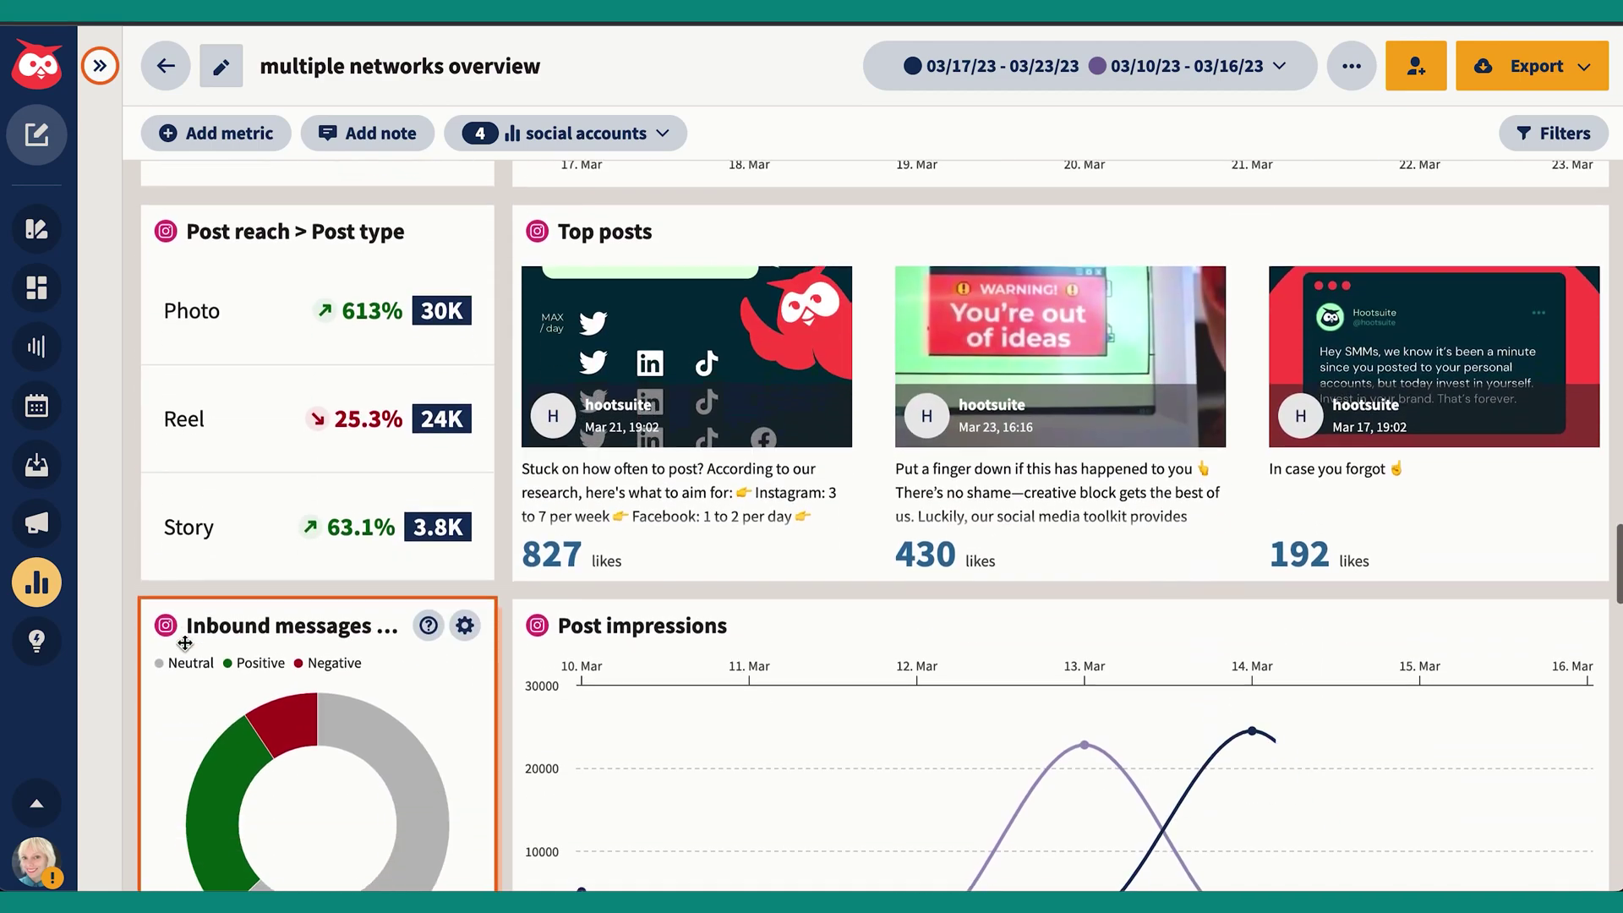
scroll(184, 641, down, 8)
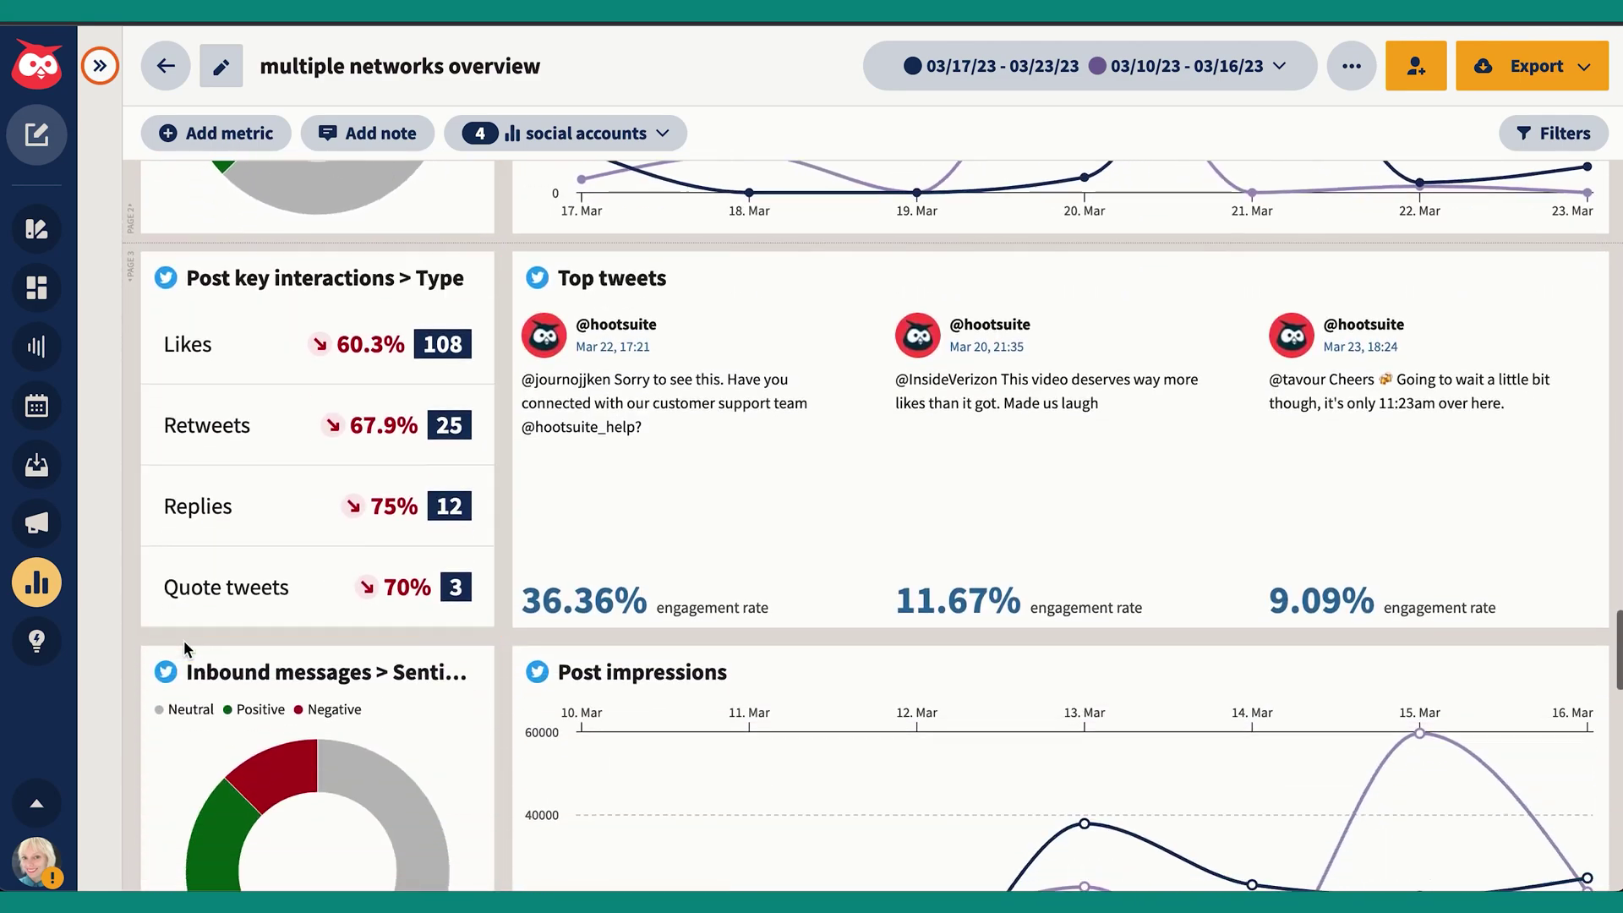
scroll(616, 456, down, 4)
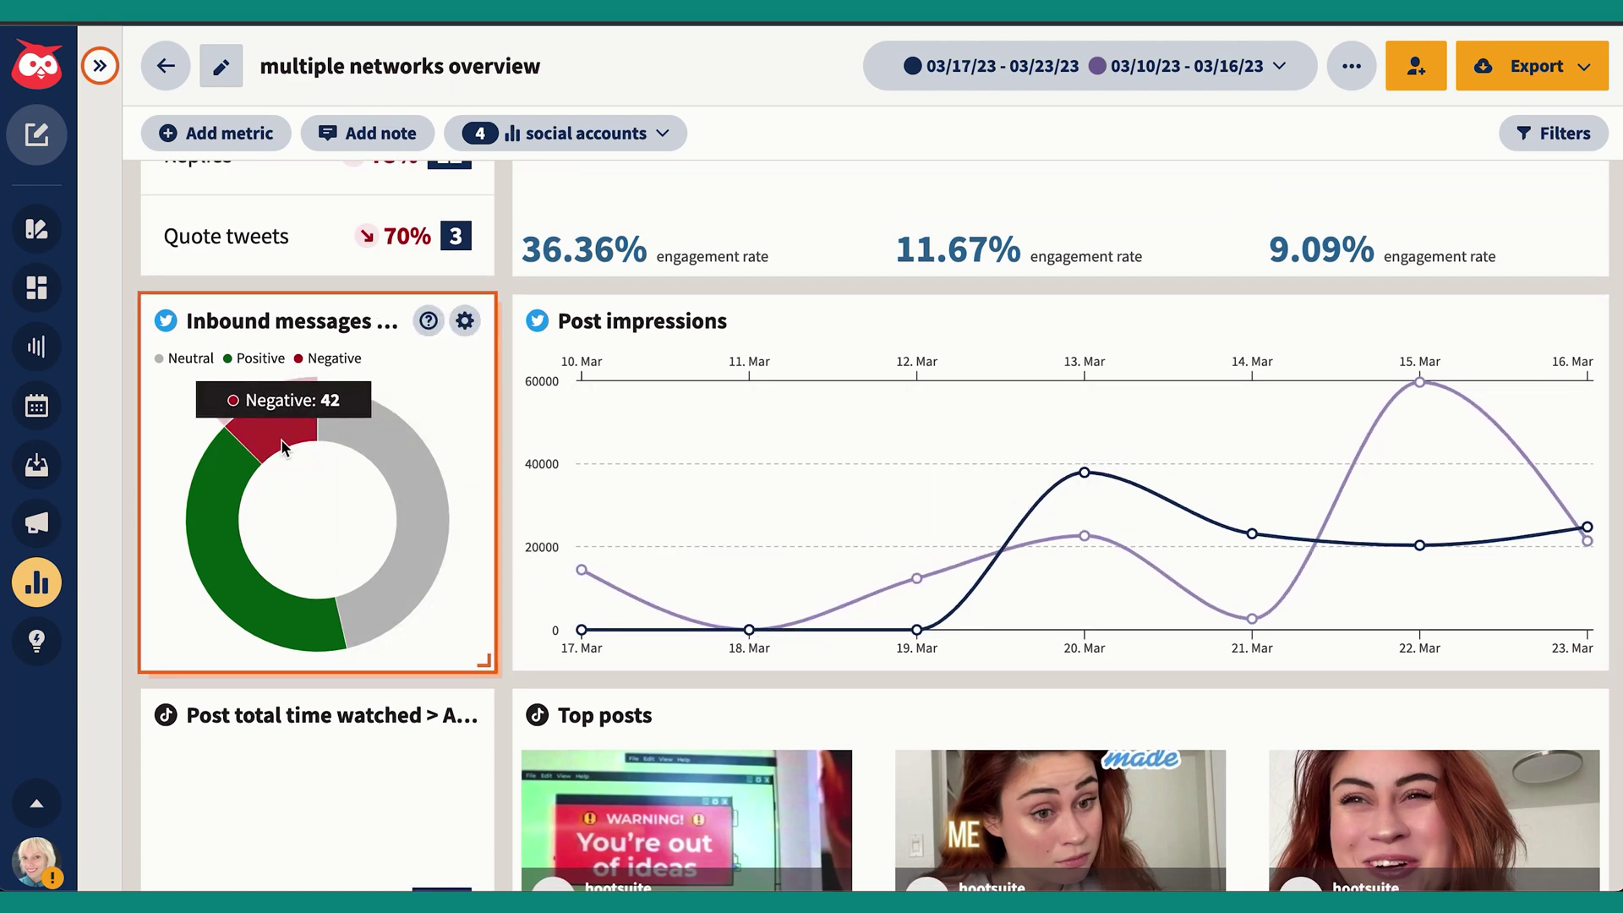
scroll(385, 624, down, 7)
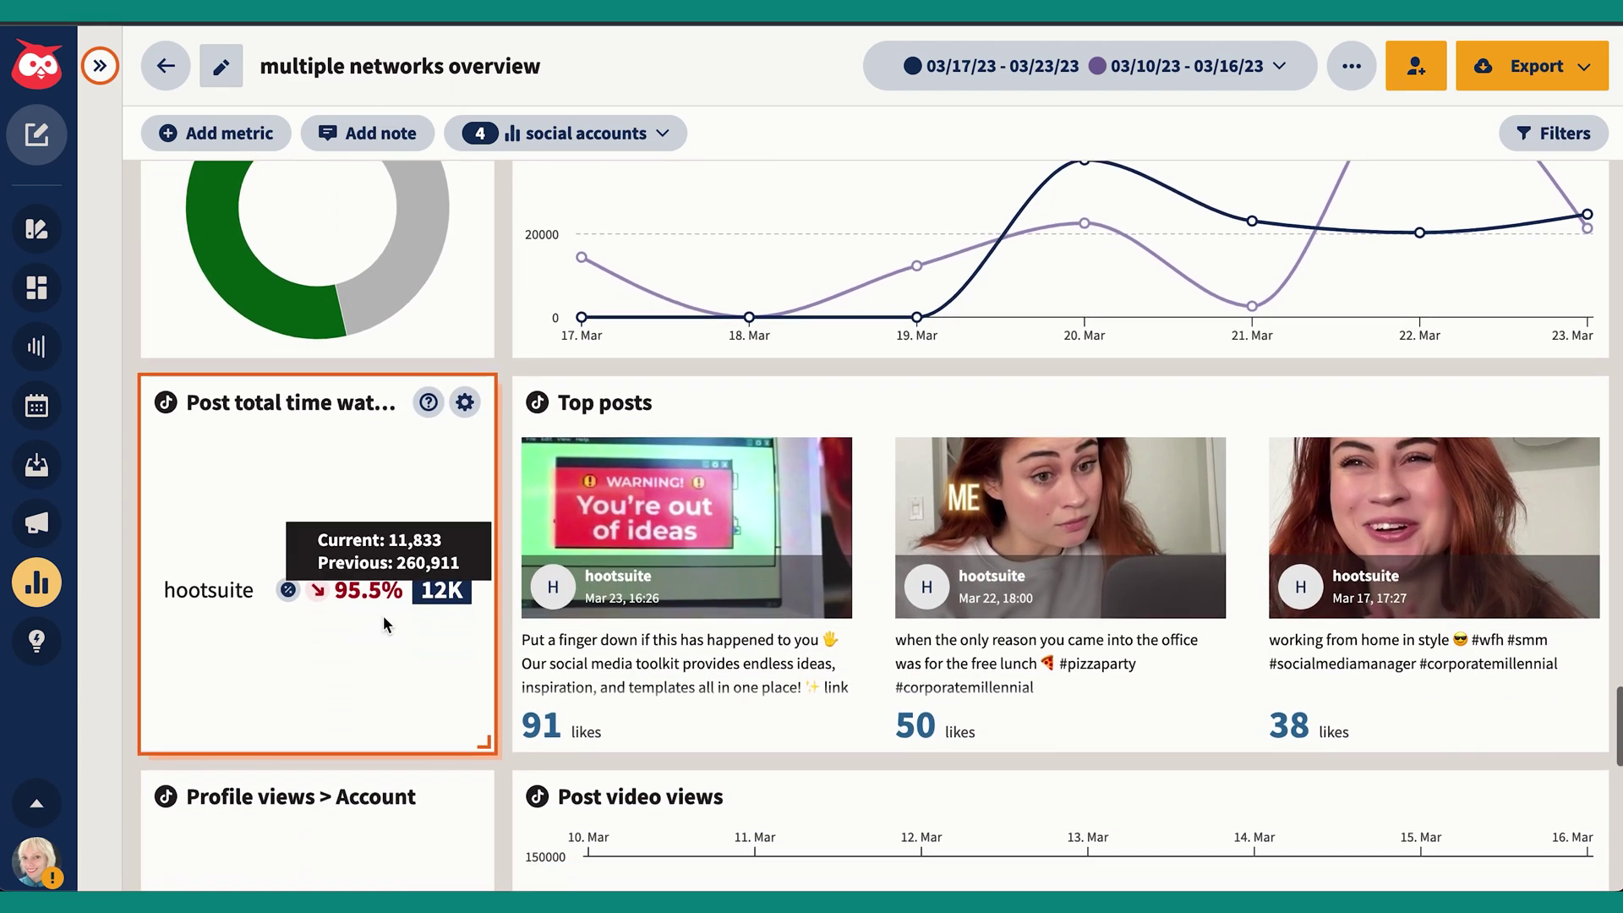
scroll(384, 621, up, 1)
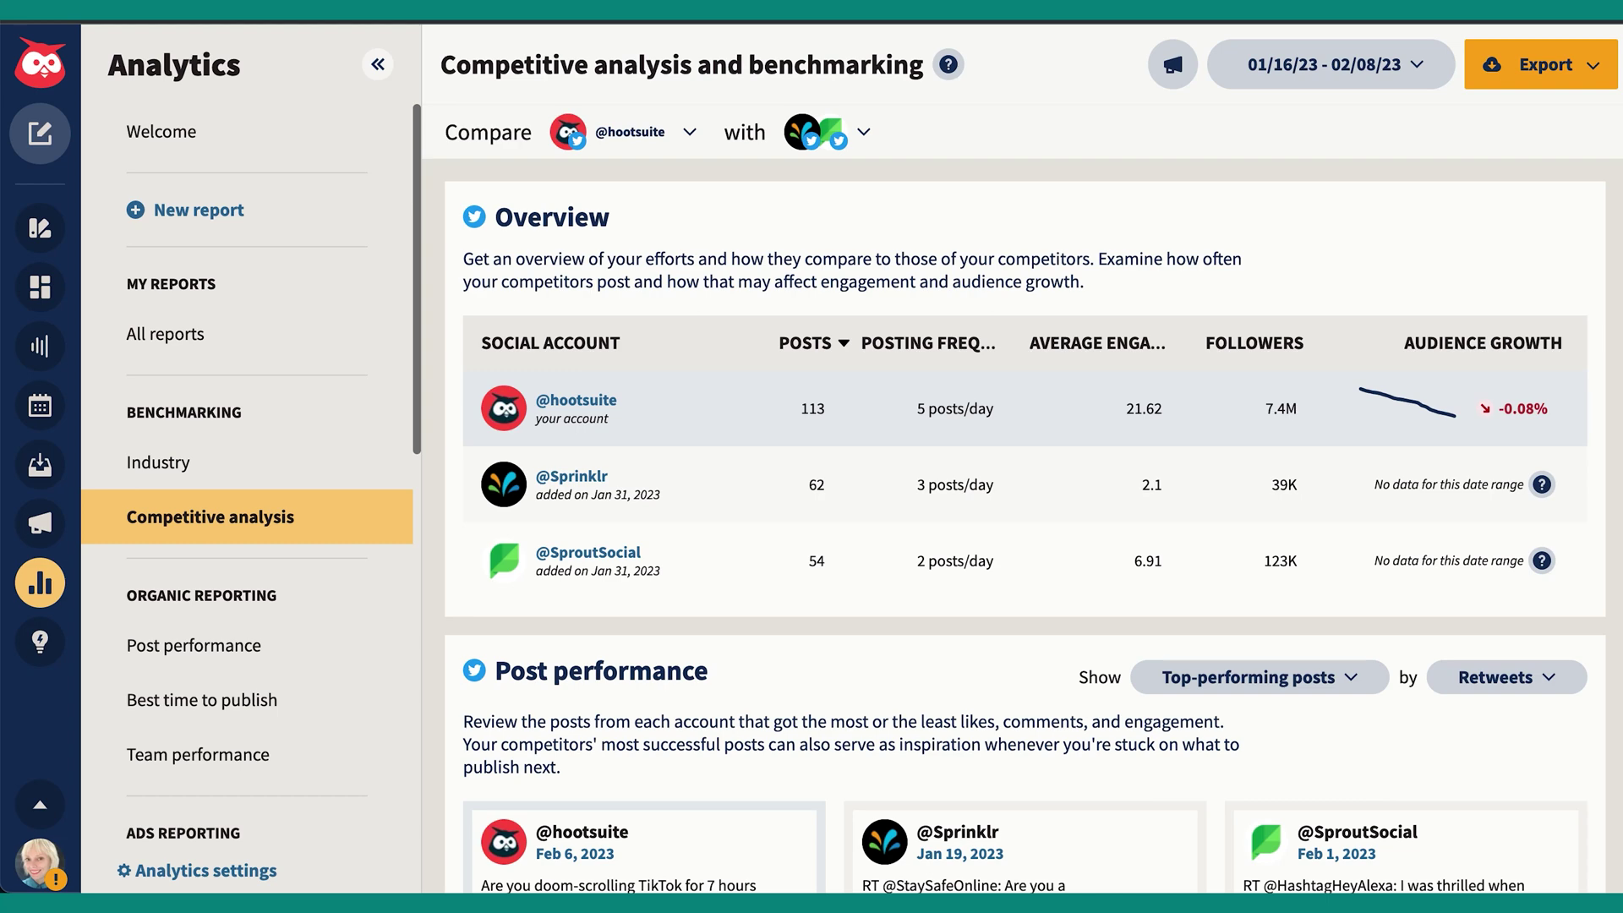
- Open Industry benchmarking, keep Technology as the industry, and advance the cards to Posting frequency
click(182, 488)
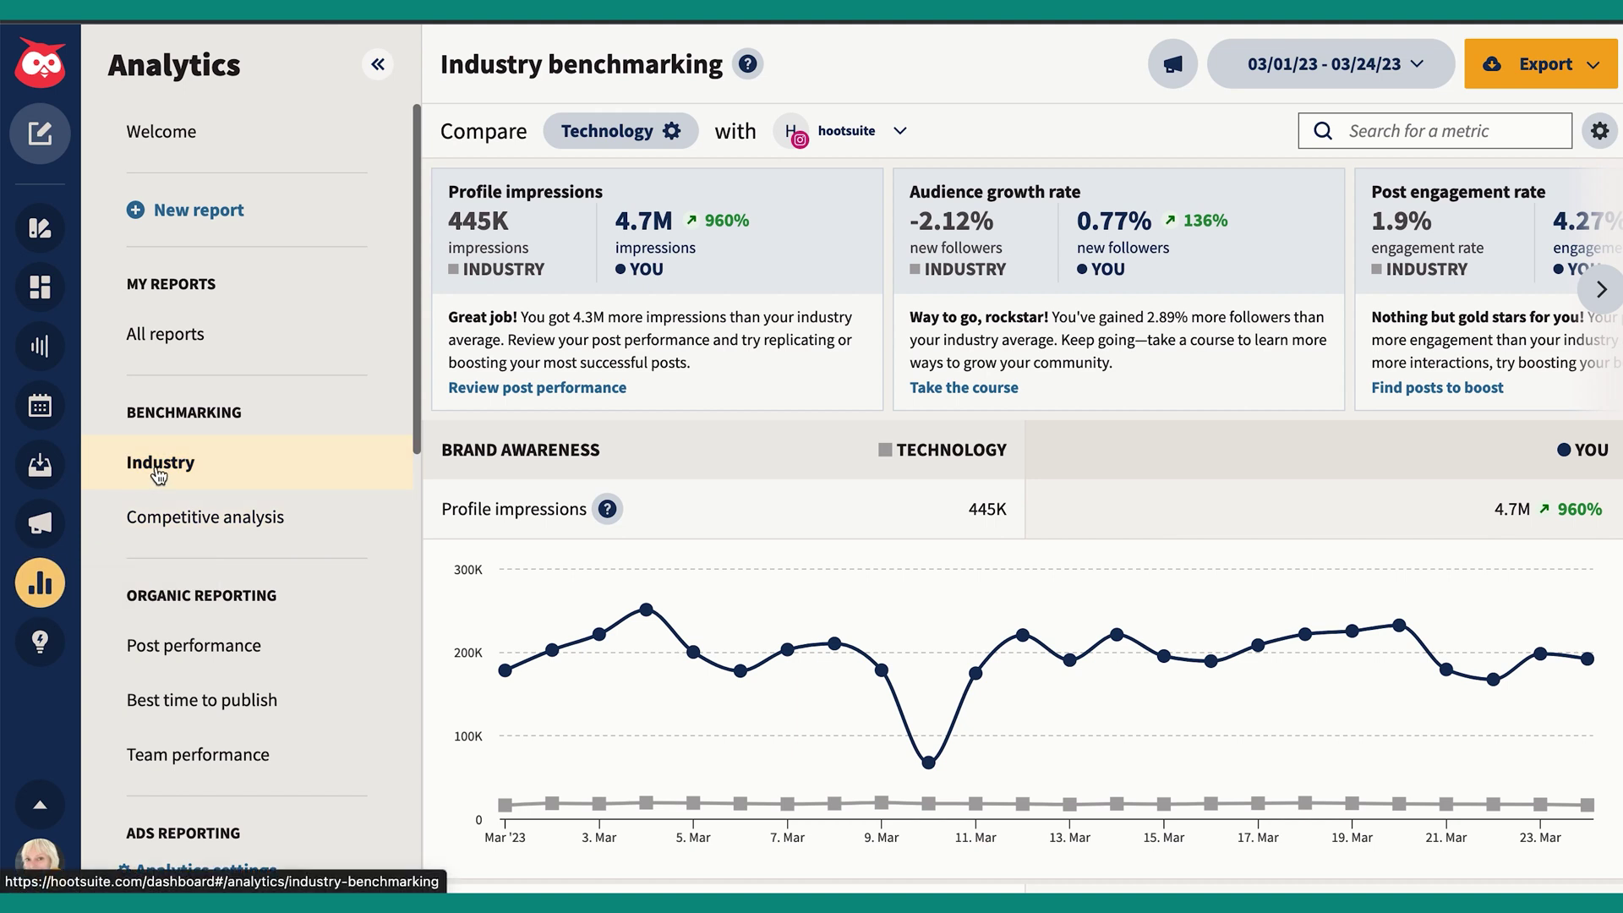
click(631, 134)
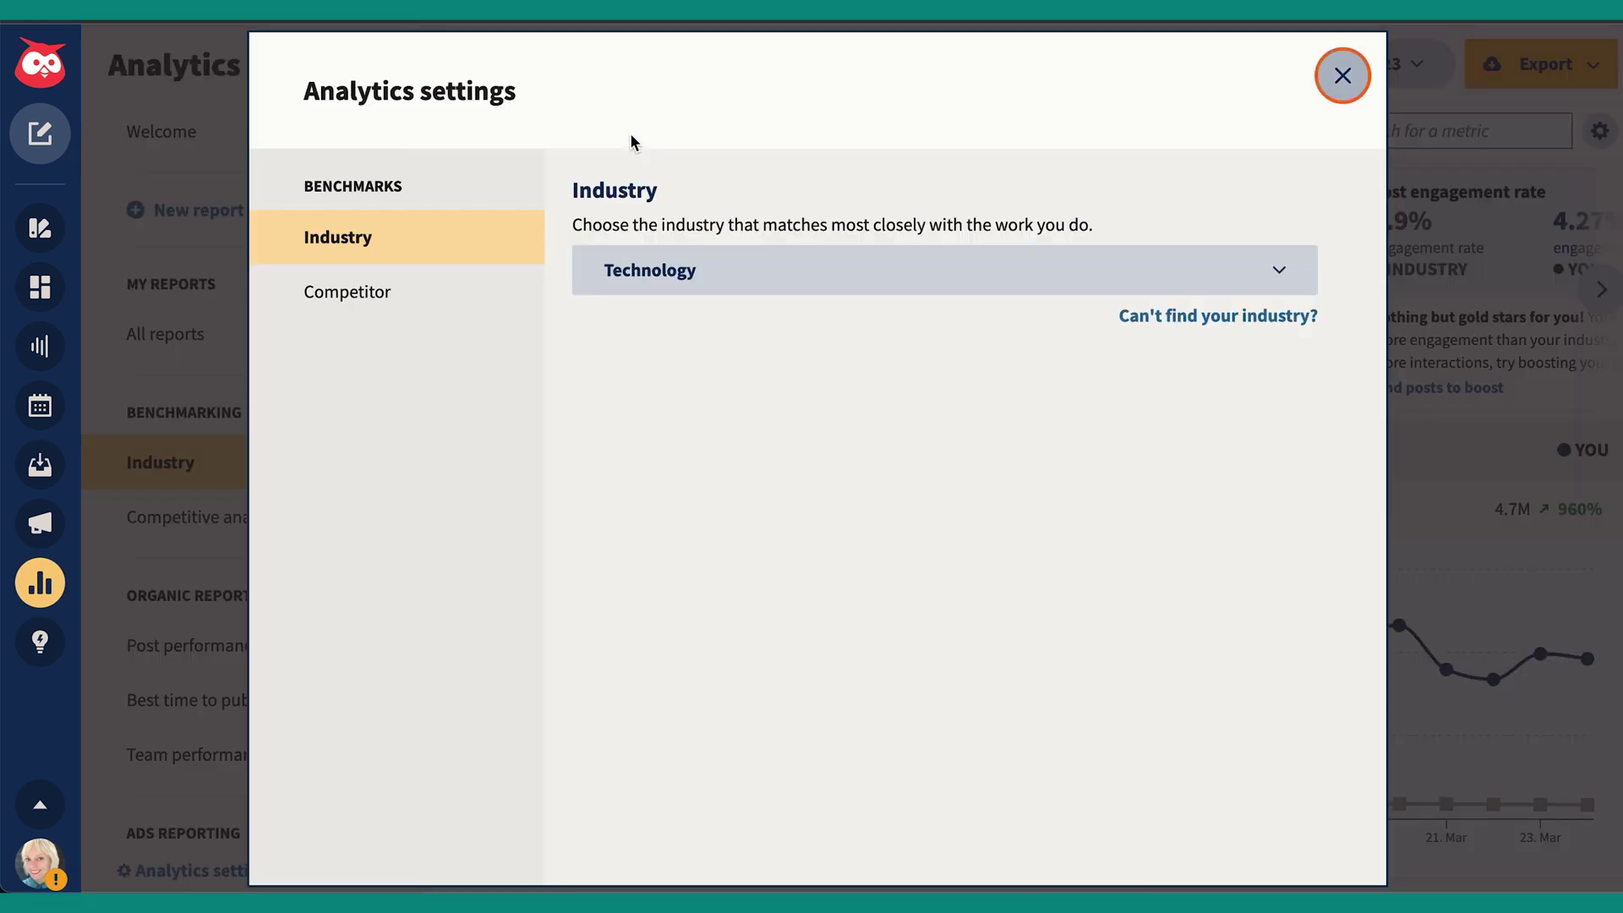
click(671, 279)
click(849, 194)
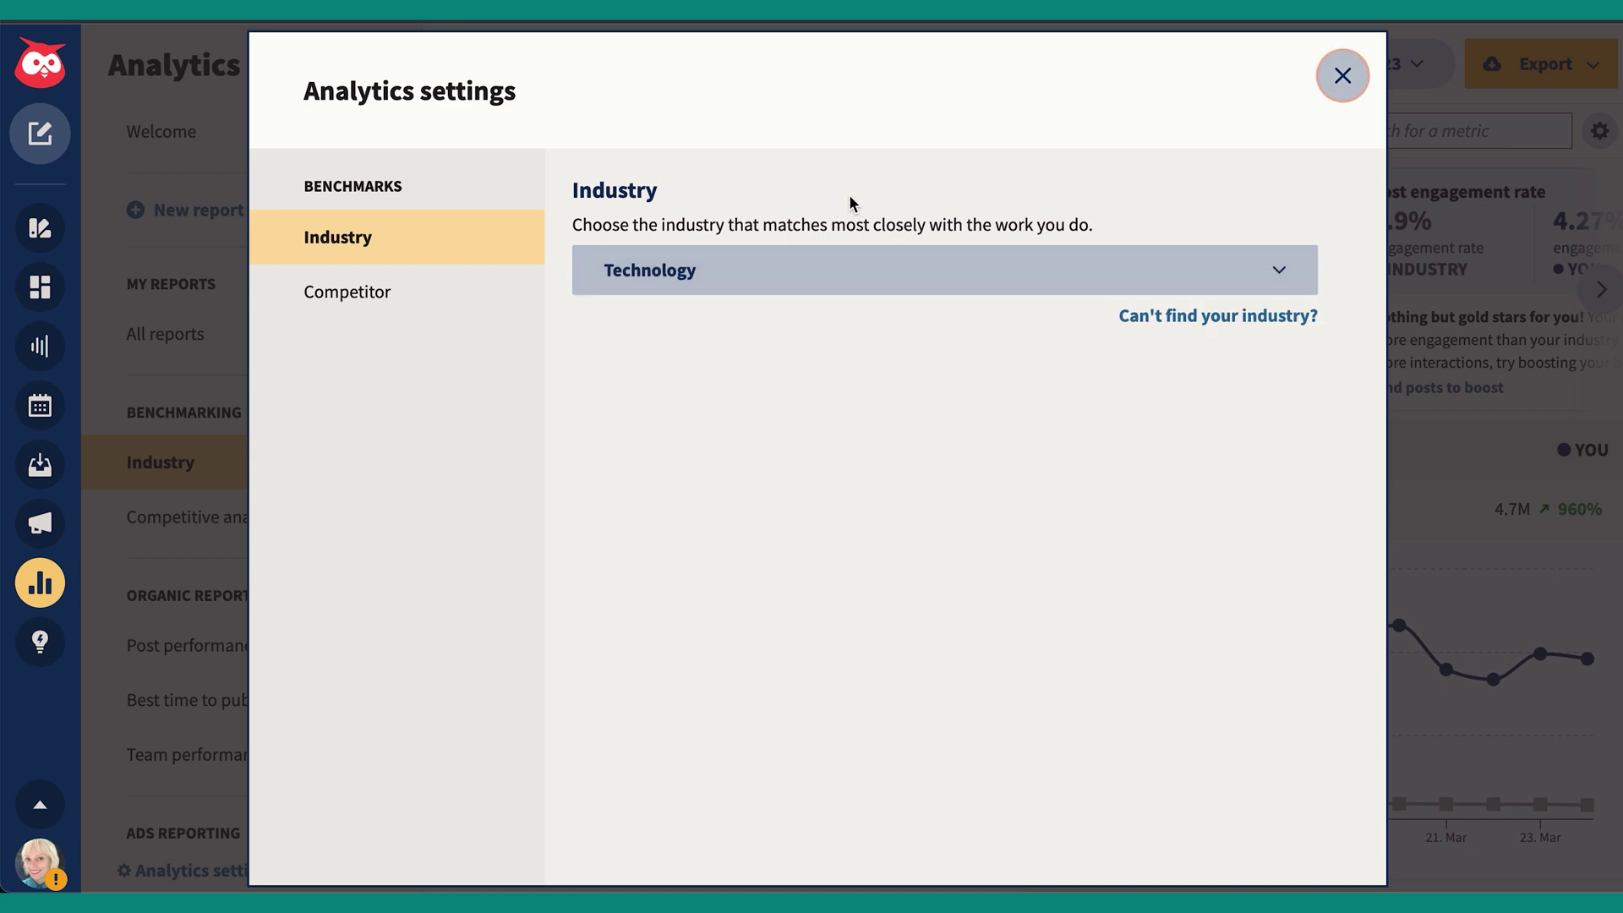
click(1321, 78)
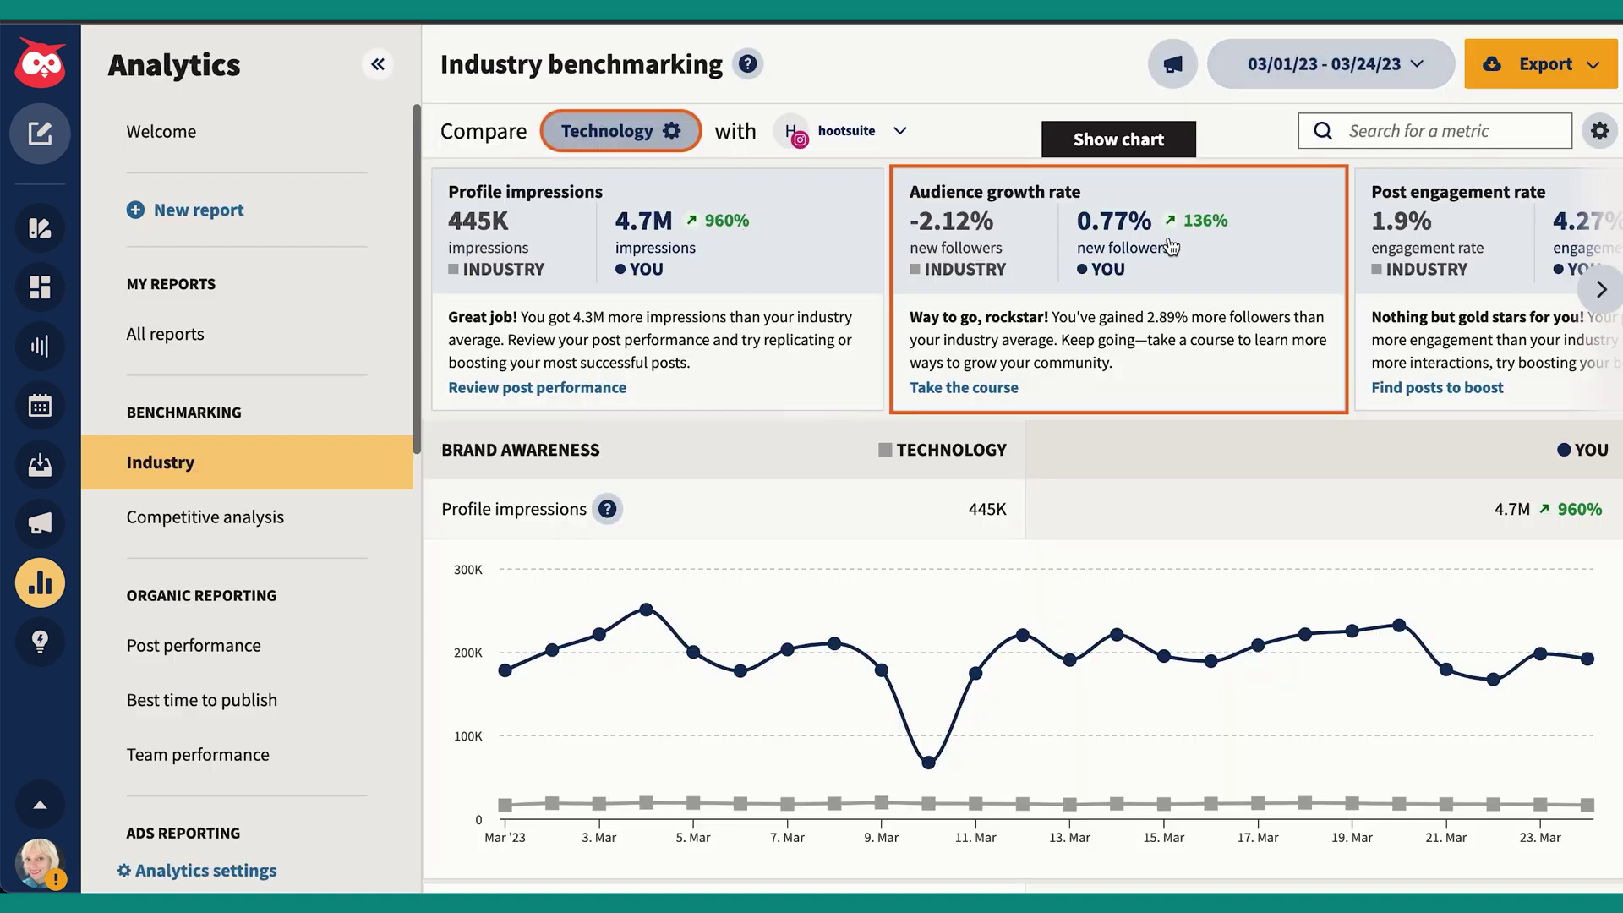
click(1600, 289)
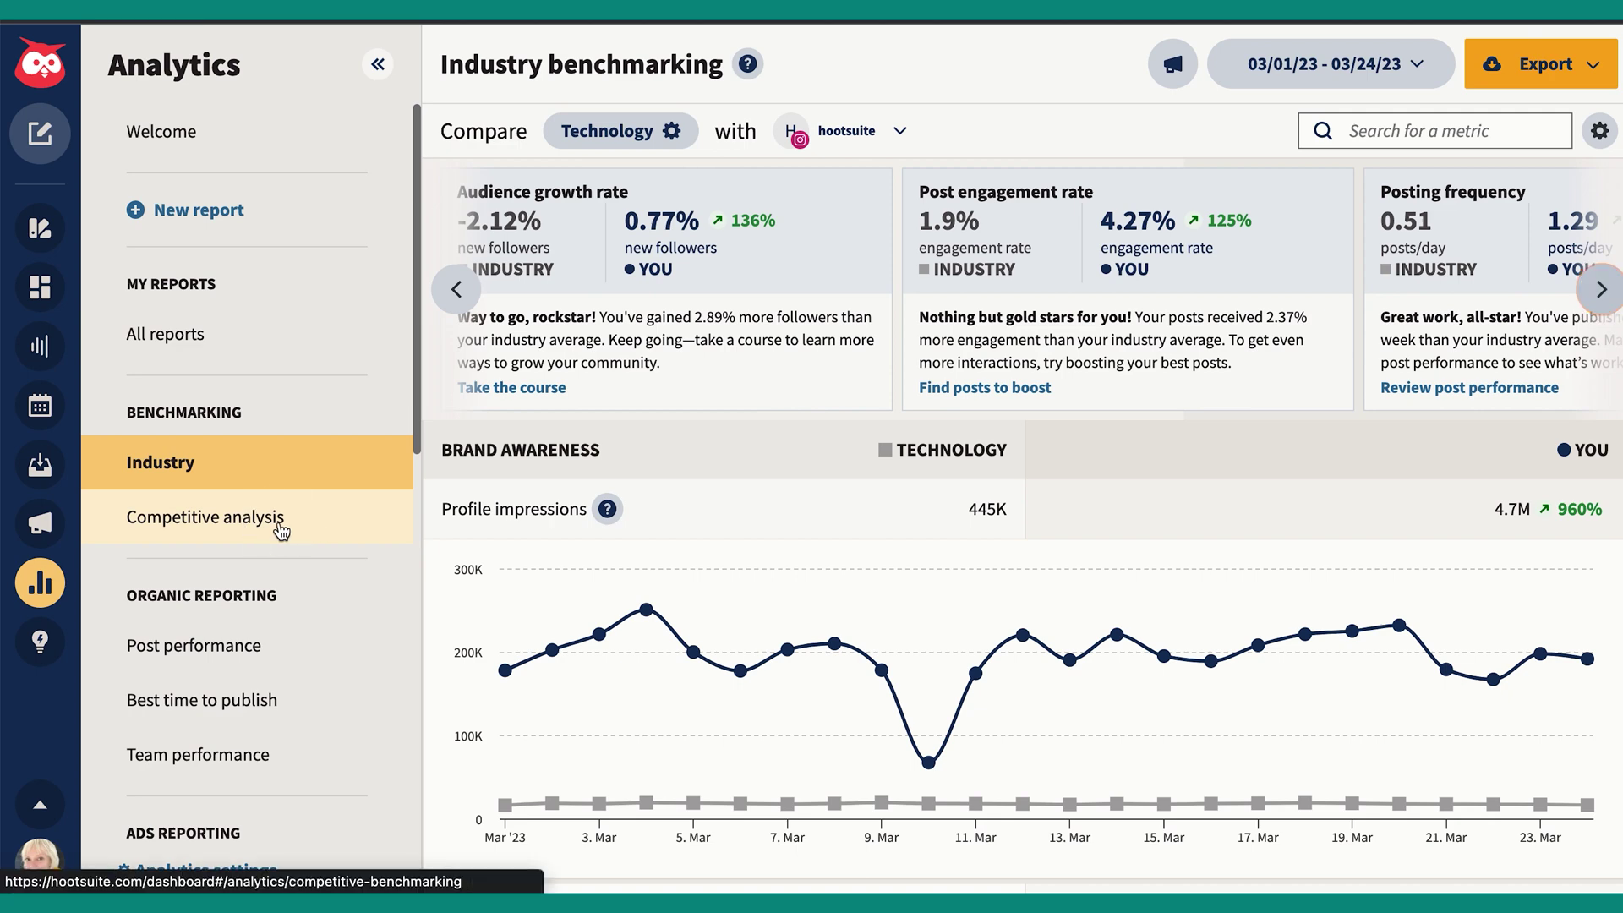
- In Competitive analysis, switch the compared account to the Instagram hootsuite account
click(250, 535)
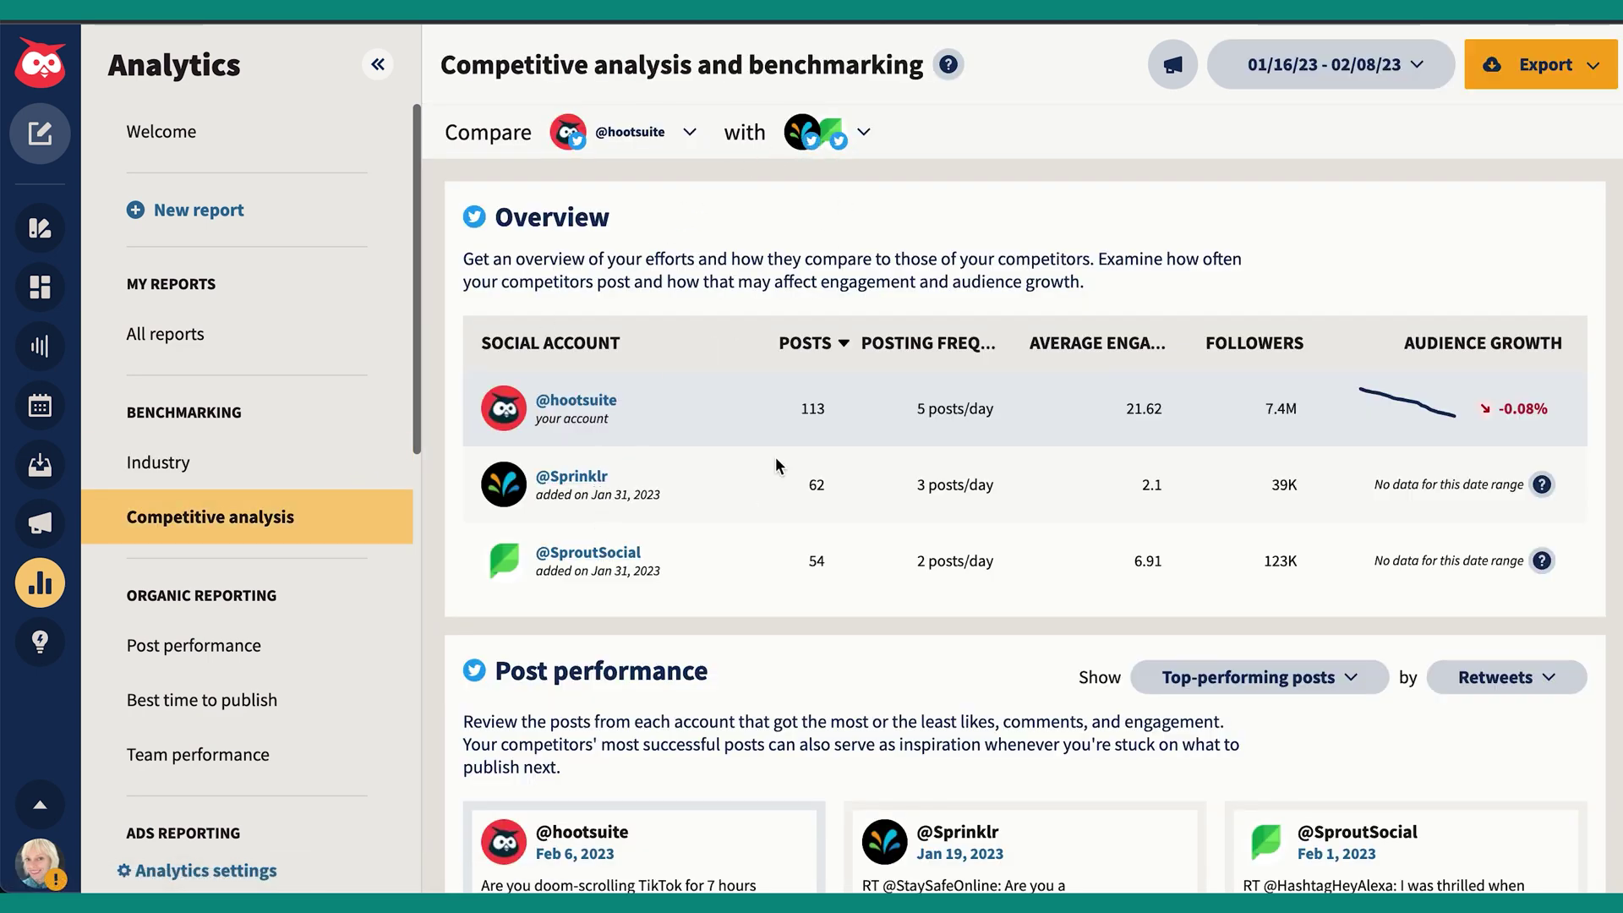
click(691, 135)
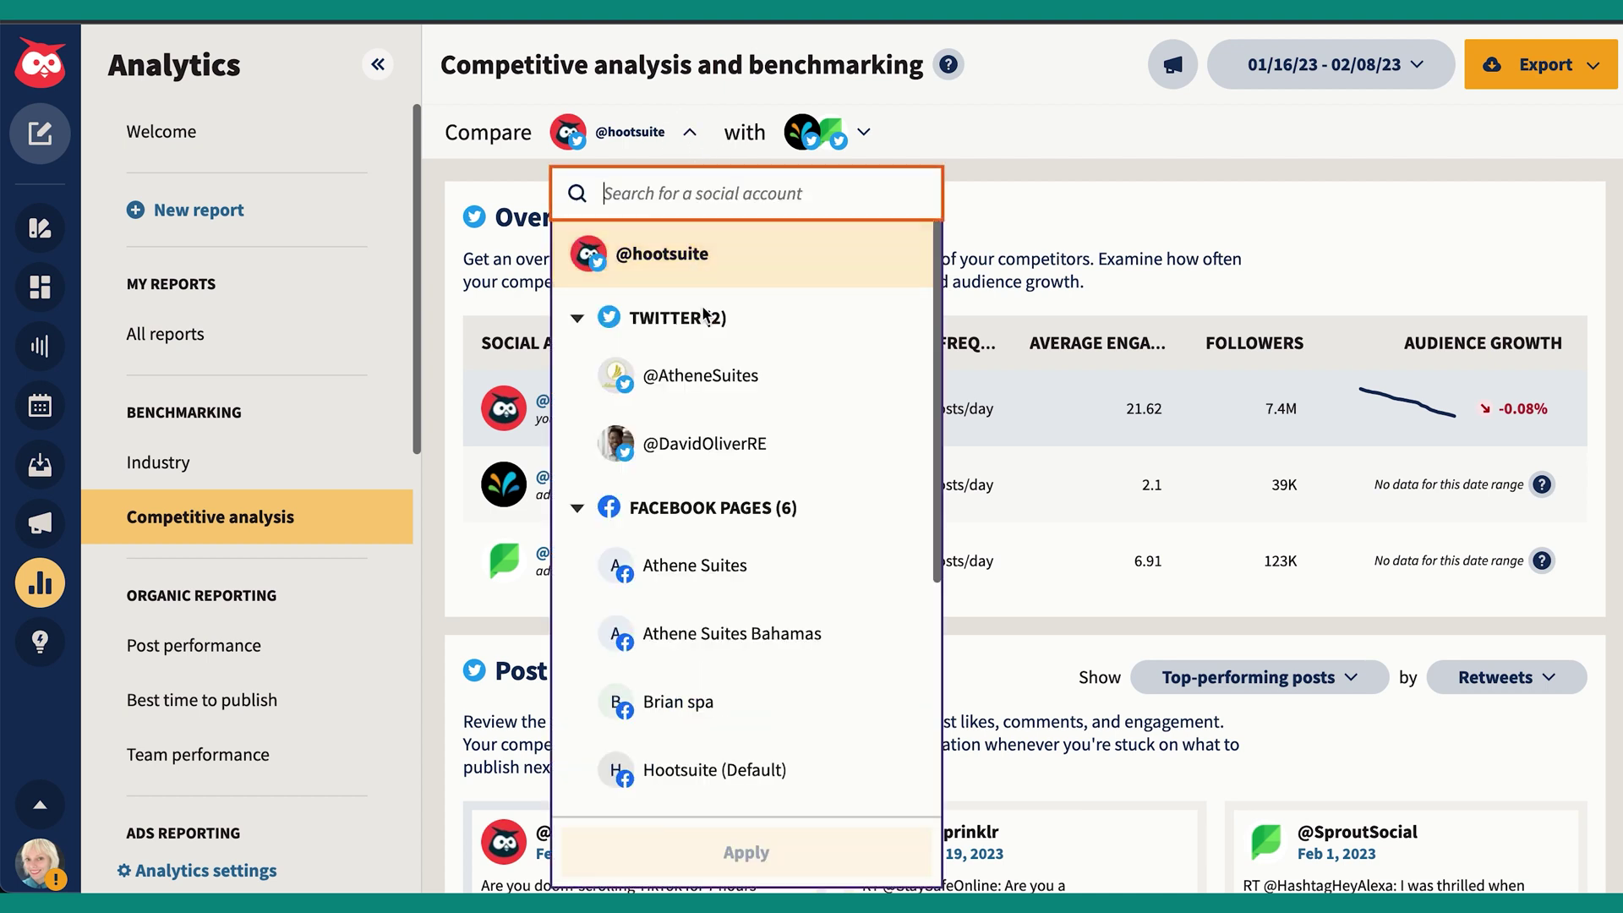
scroll(705, 351, down, 1)
scroll(705, 350, down, 4)
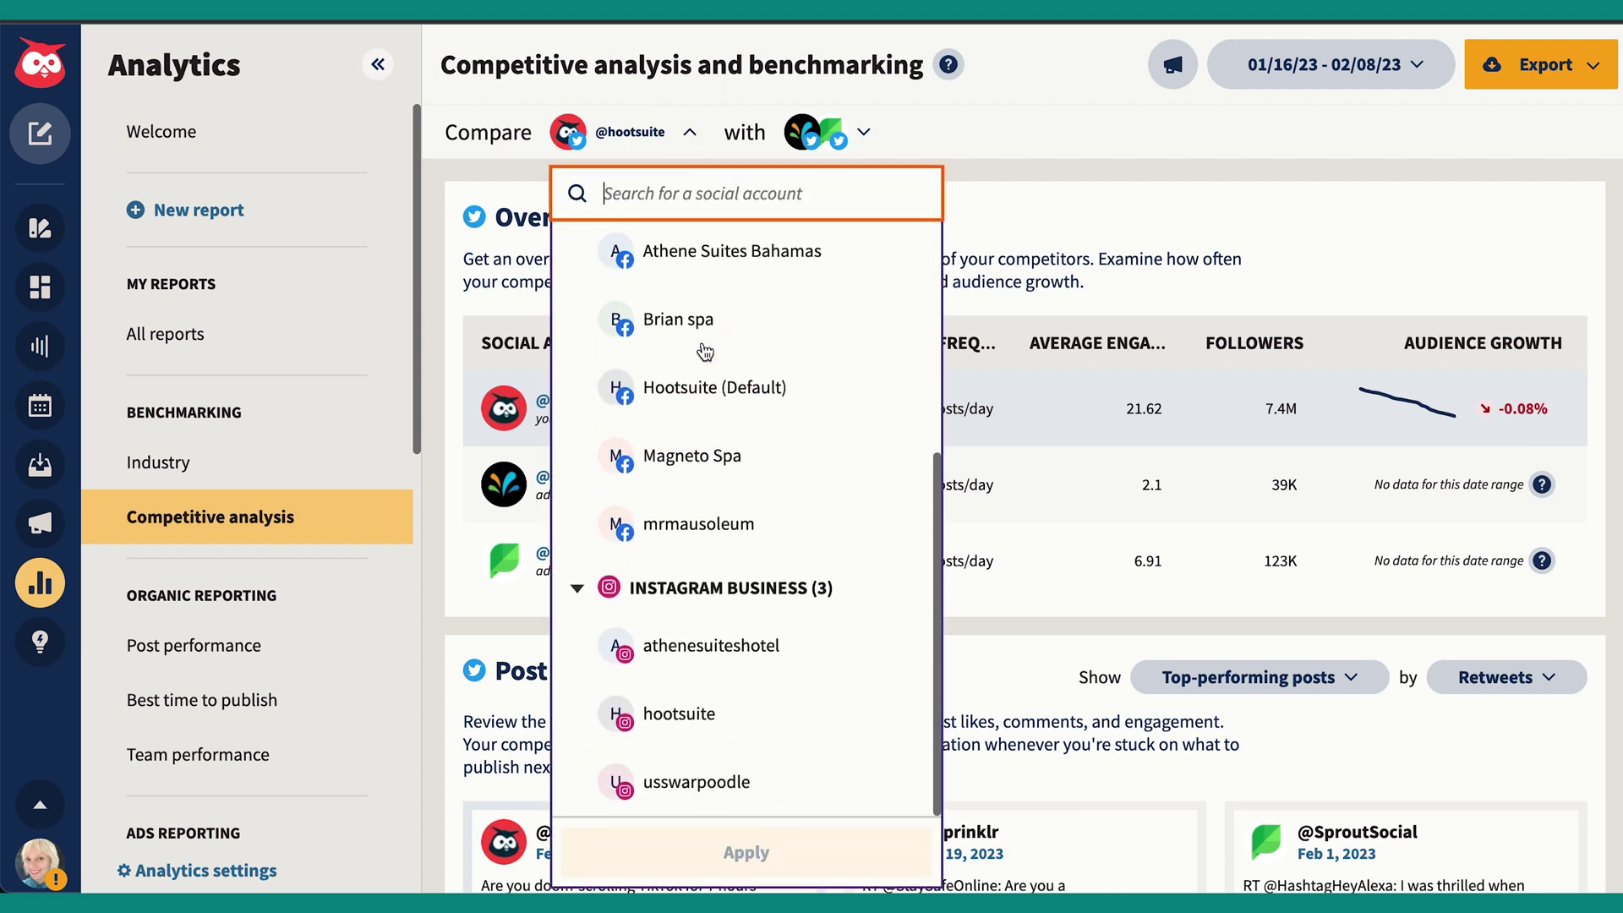
click(695, 739)
click(815, 859)
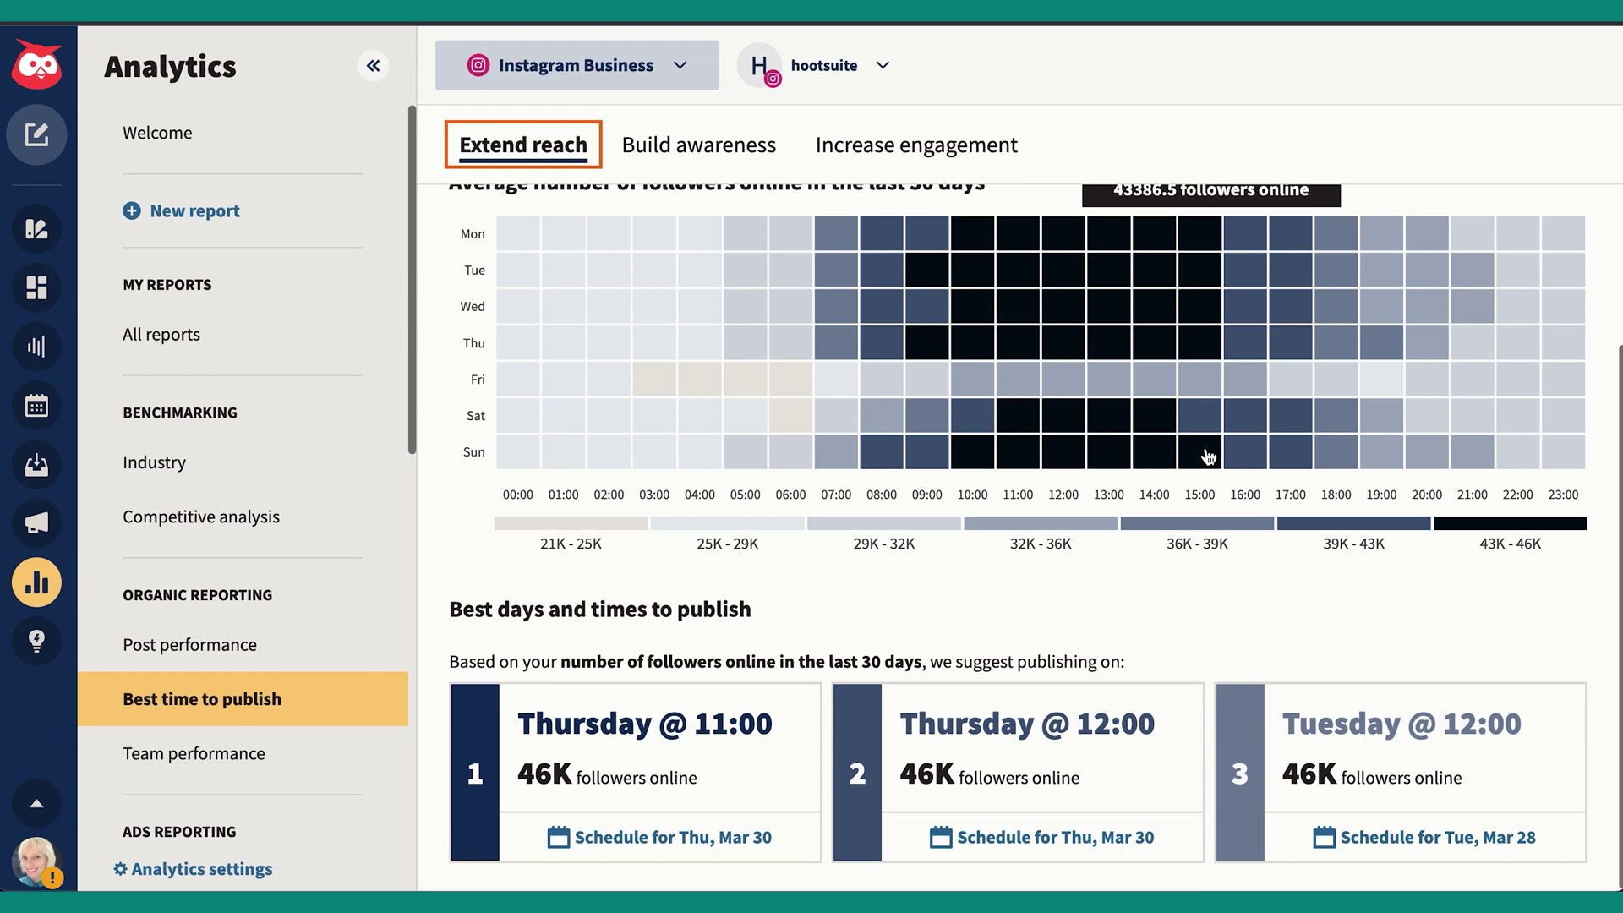
- Scroll the Extend reach tab to the suggested times: Thursday 11:00, Thursday 12:00, Tuesday 12:00
scroll(1209, 457, up, 2)
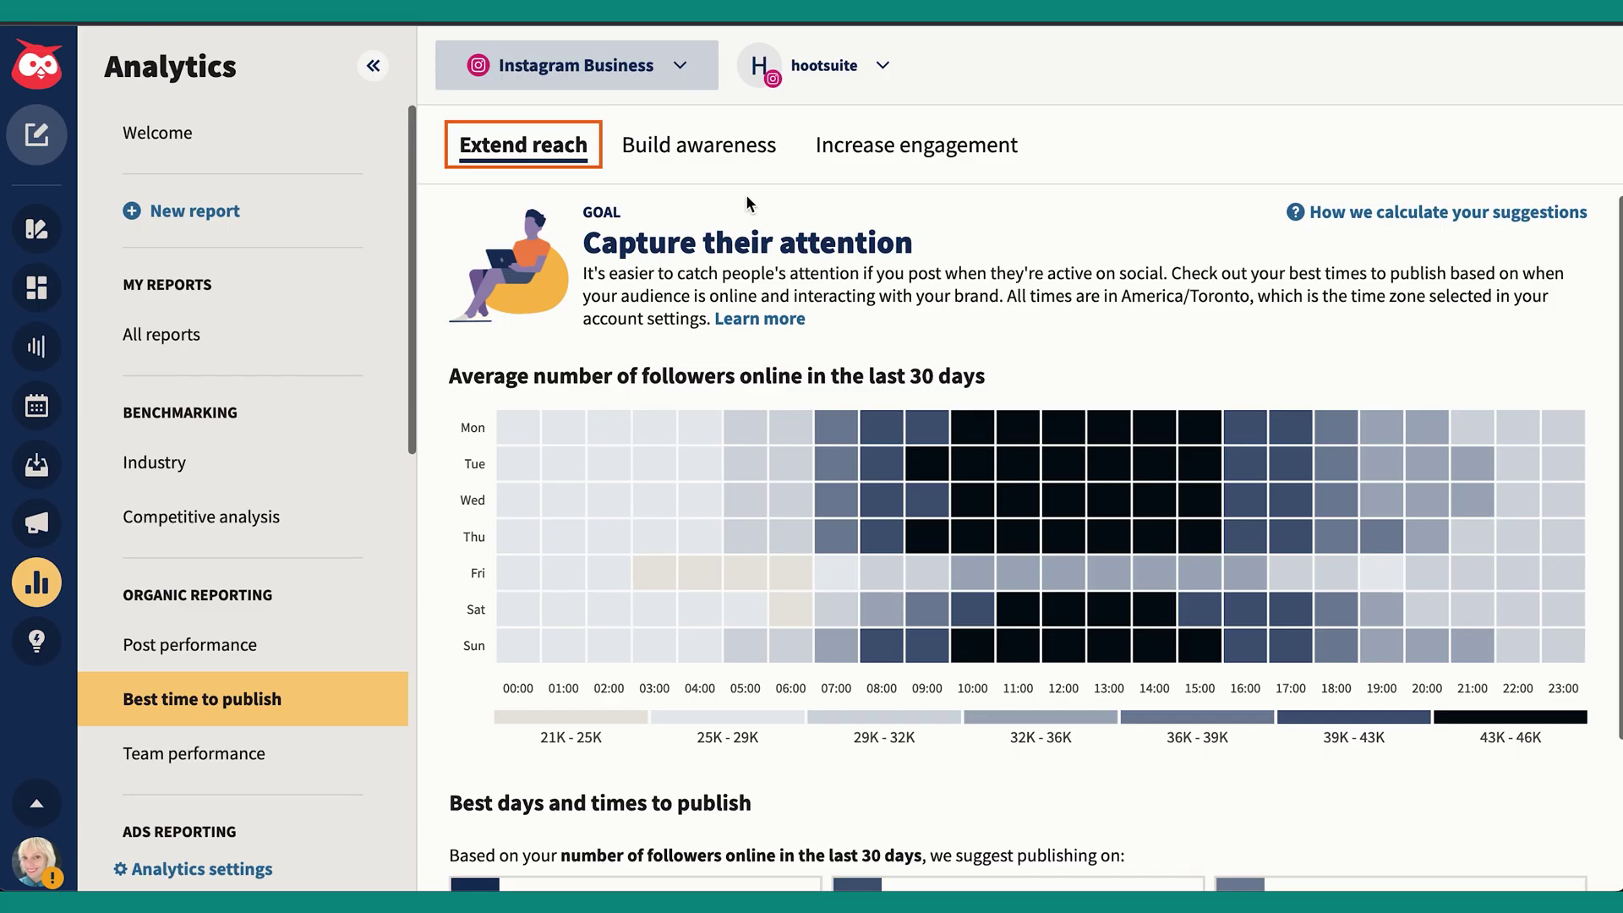
- Inspect the Build awareness impressions heatmap, then the Increase engagement heatmap (Monday 15:00 at 6.25%)
click(722, 152)
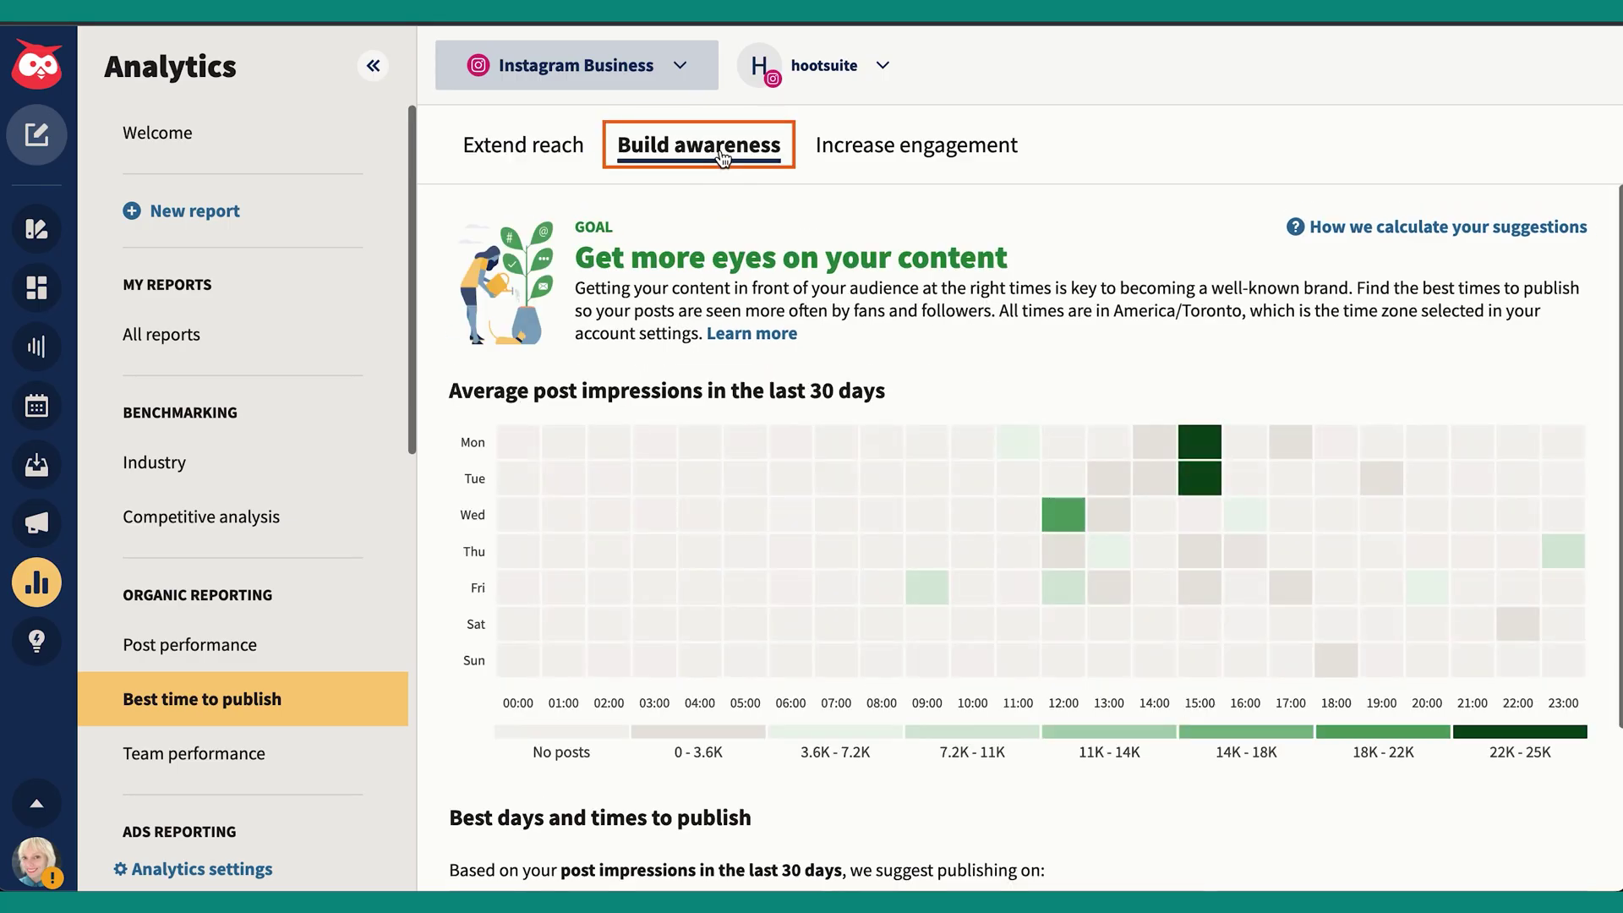
mouse_move(1195, 456)
click(894, 141)
mouse_move(1147, 451)
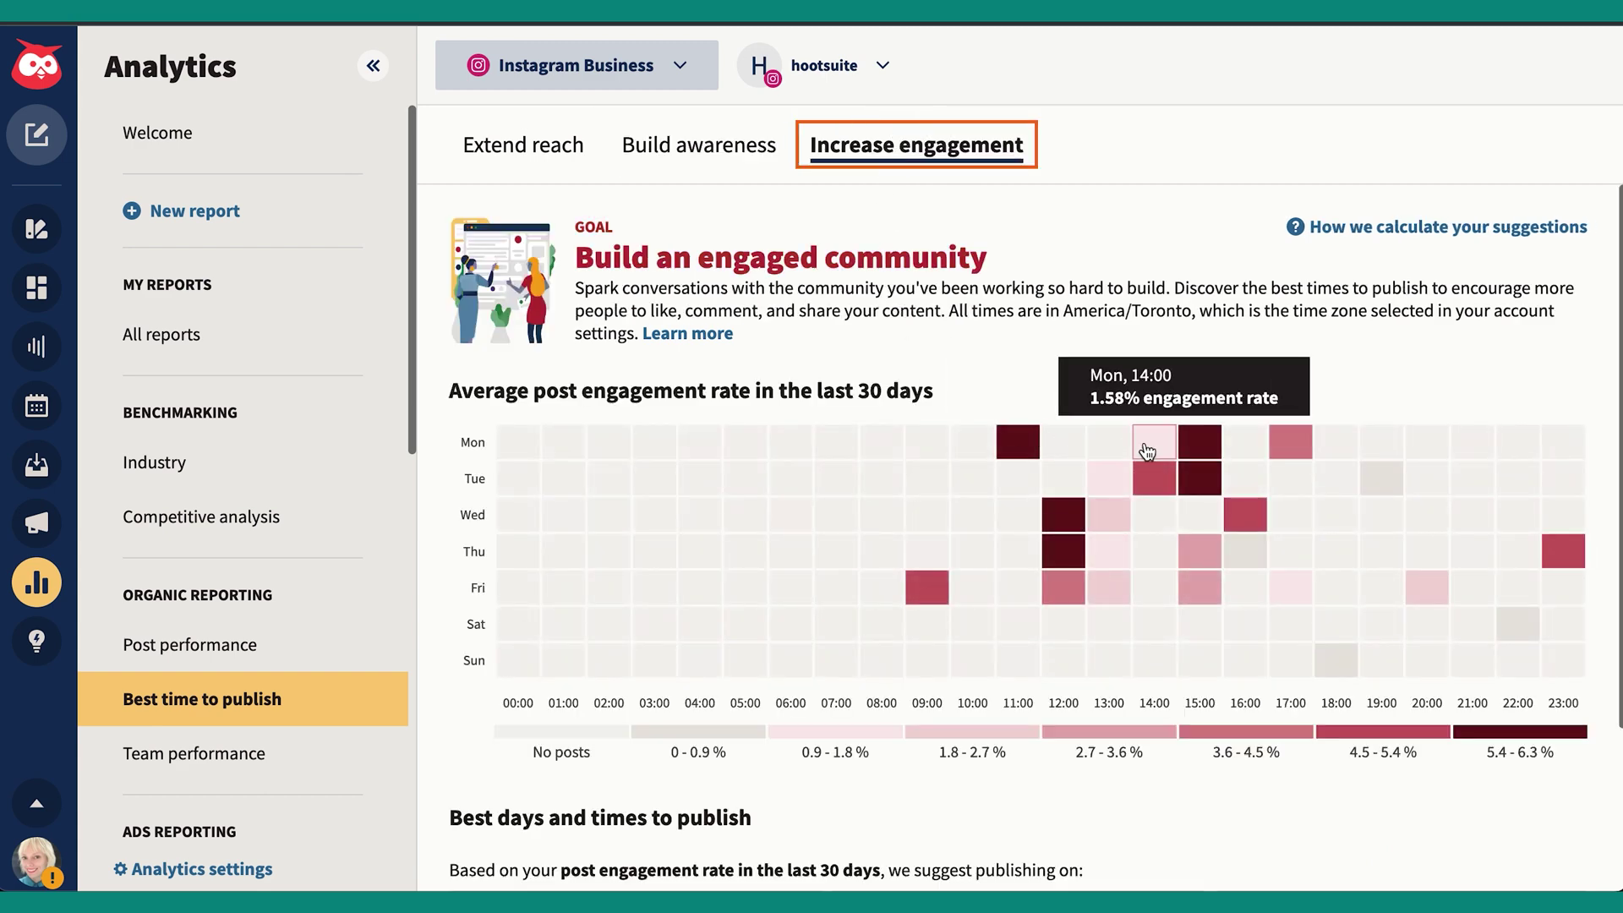
mouse_move(1202, 448)
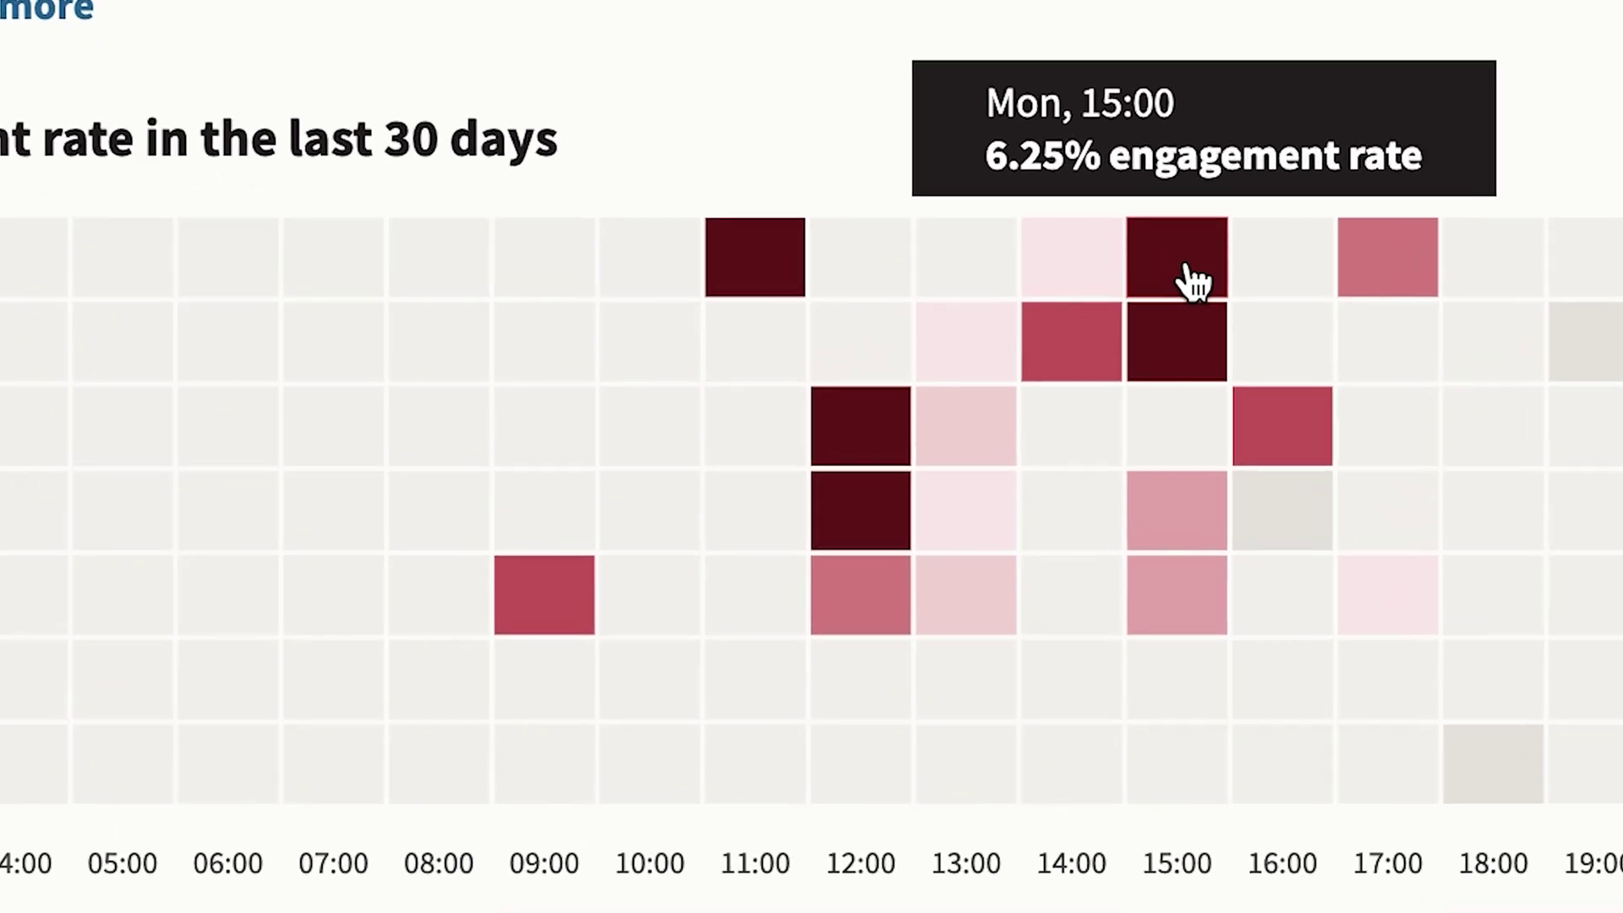